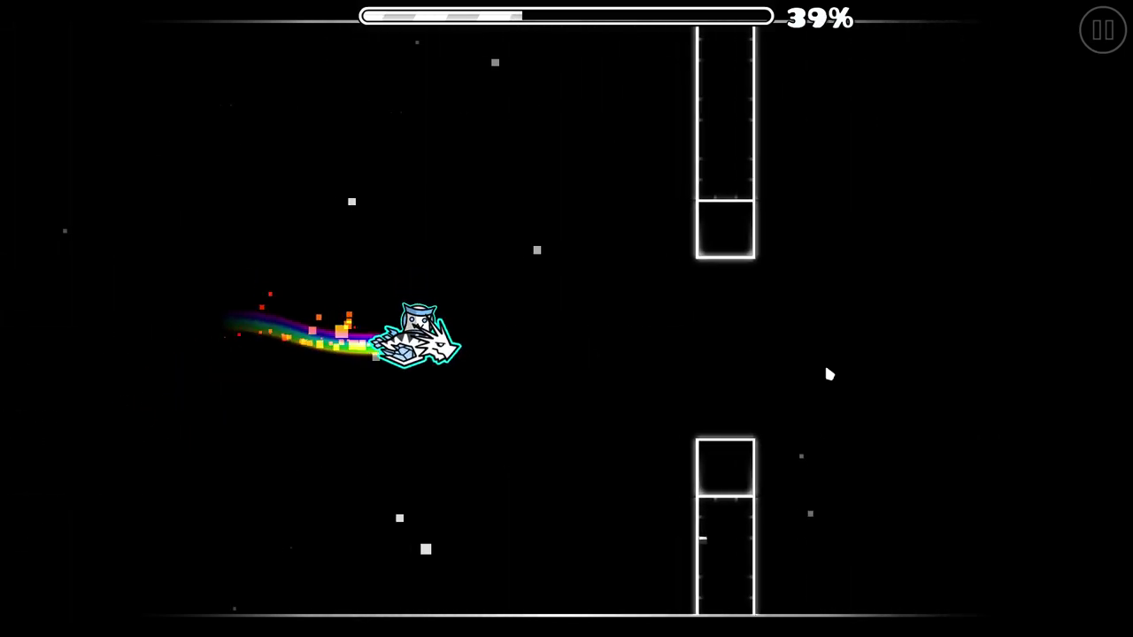
- Fly the ship through the pillar gaps and over the staircase blocks
{"action": "left_click", "coordinate": [829, 374]}
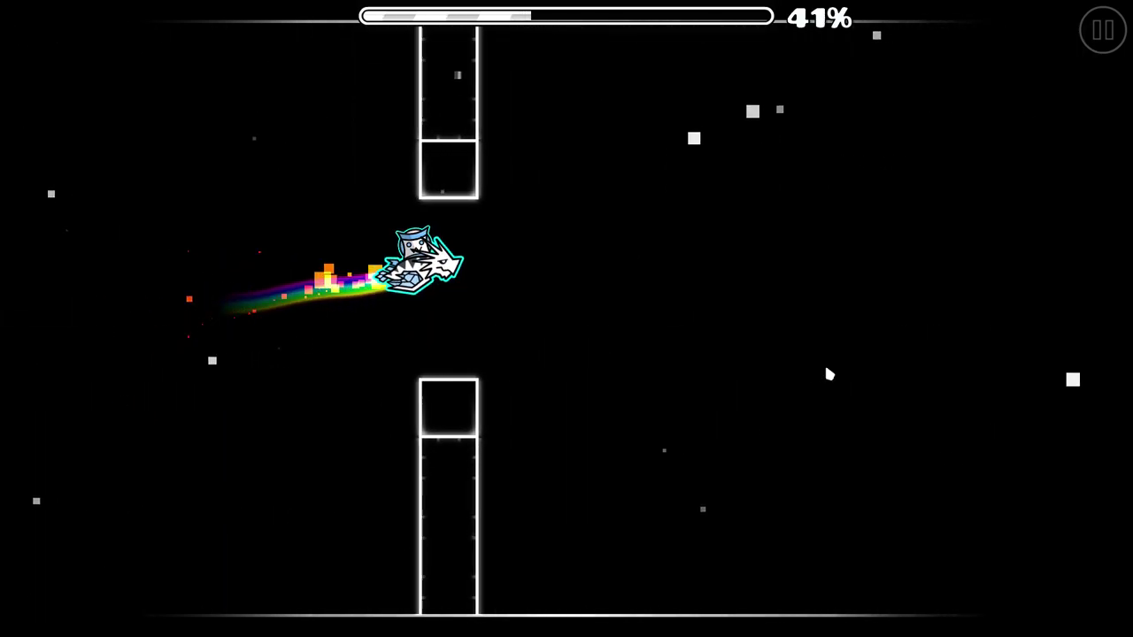
{"action": "left_click", "coordinate": [830, 374]}
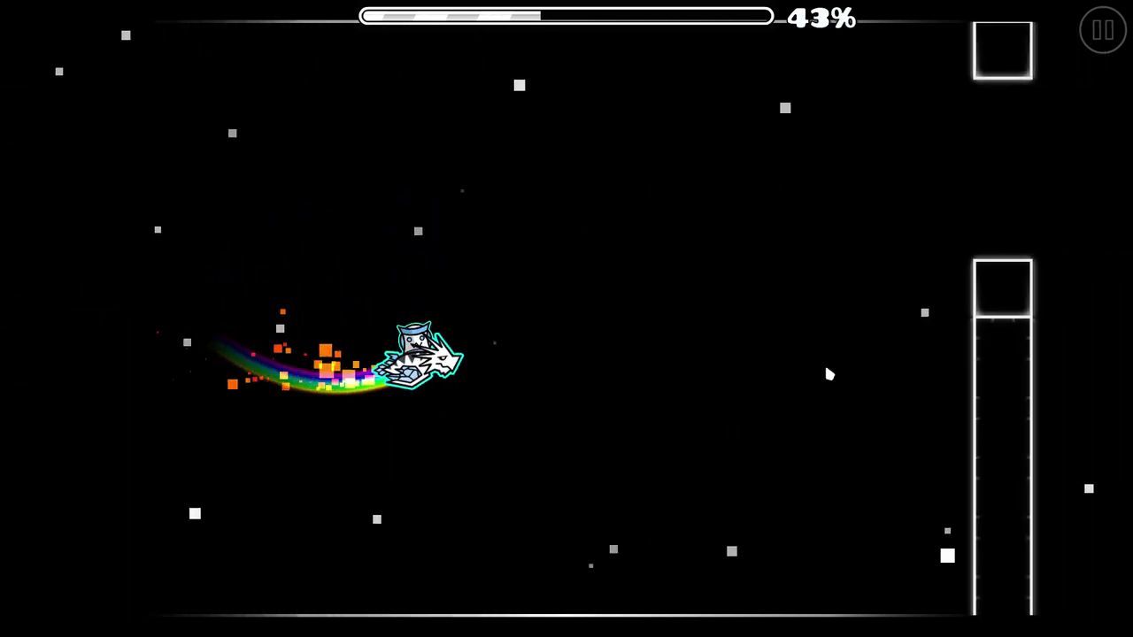
{"action": "left_click", "coordinate": [829, 374]}
{"action": "left_click", "coordinate": [829, 373]}
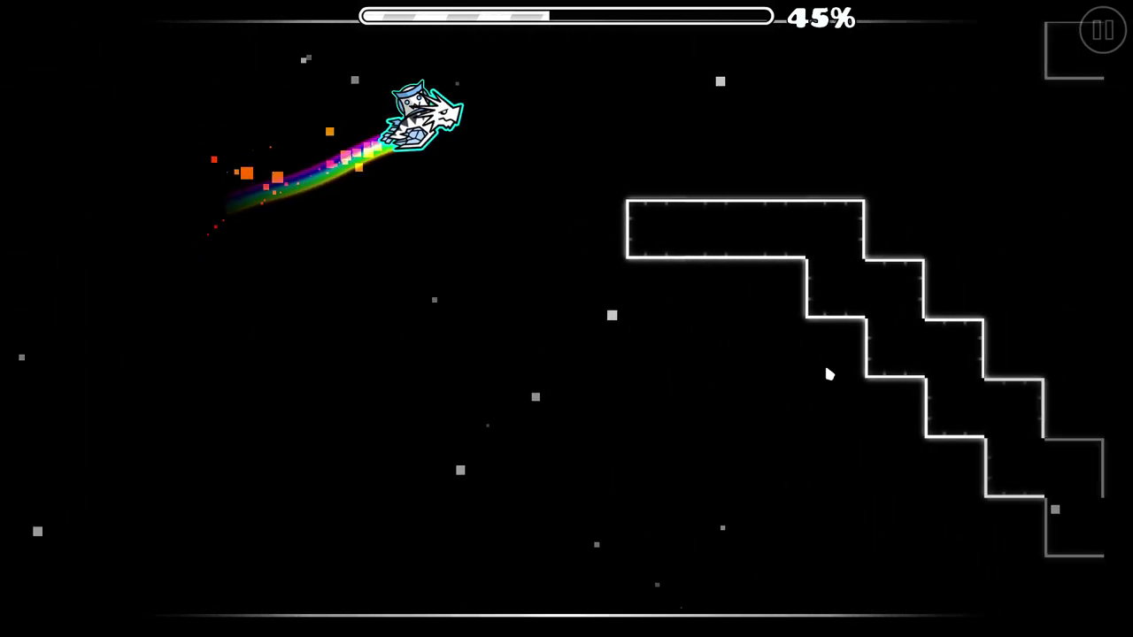
{"action": "left_click", "coordinate": [830, 374]}
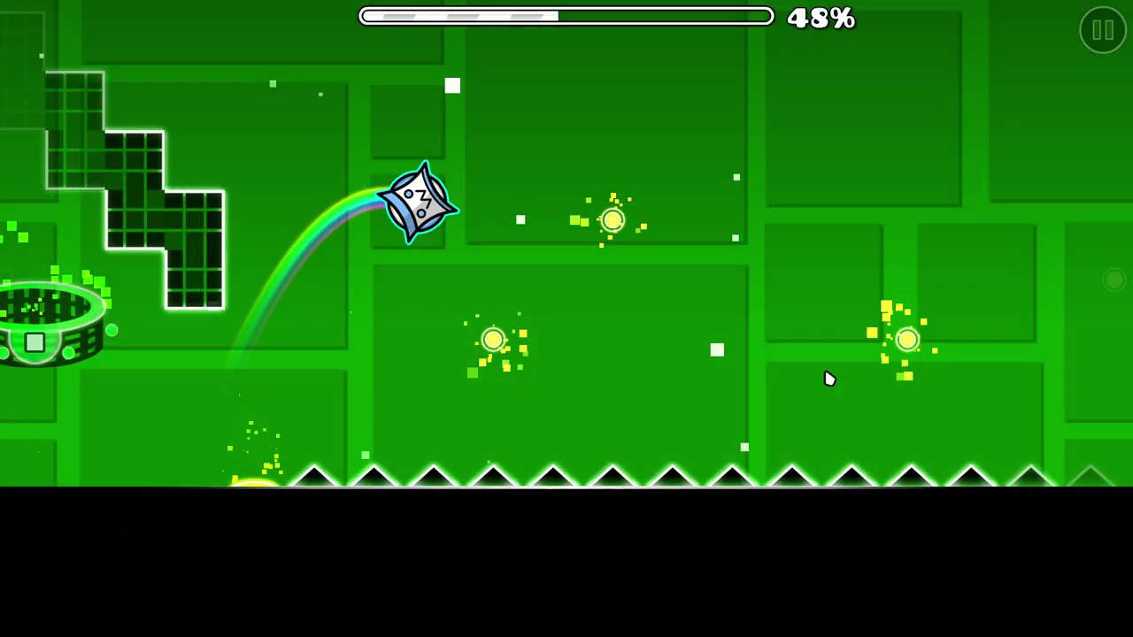
- Bounce the cube off the yellow orb and jump the green pillars to 52%
{"action": "left_click", "coordinate": [830, 378]}
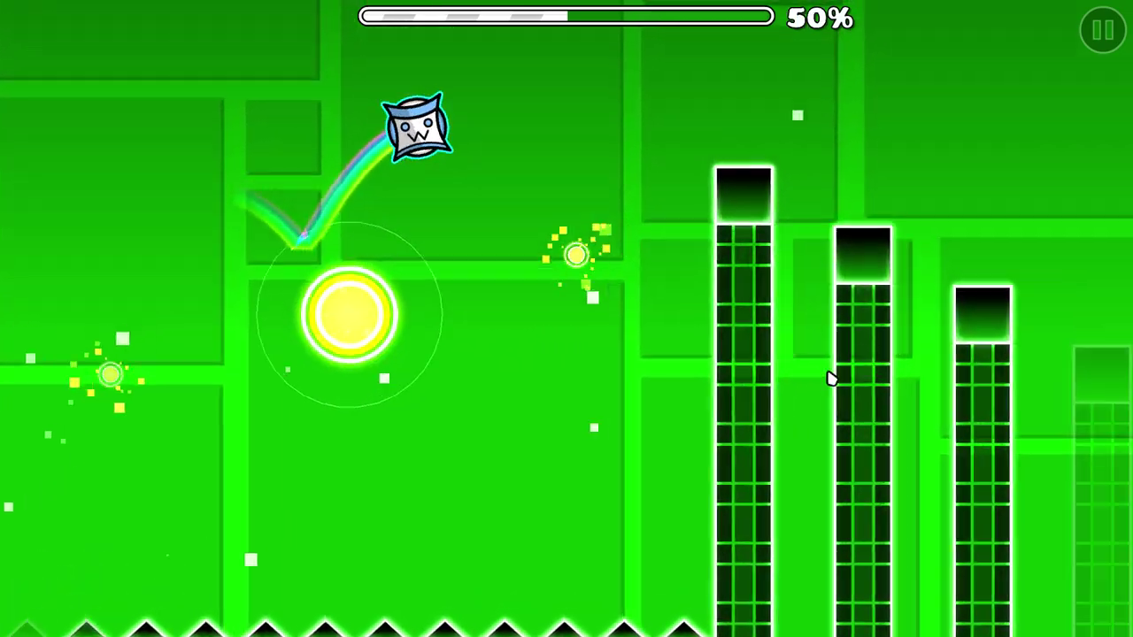
{"action": "left_click", "coordinate": [830, 378]}
{"action": "left_click", "coordinate": [829, 378]}
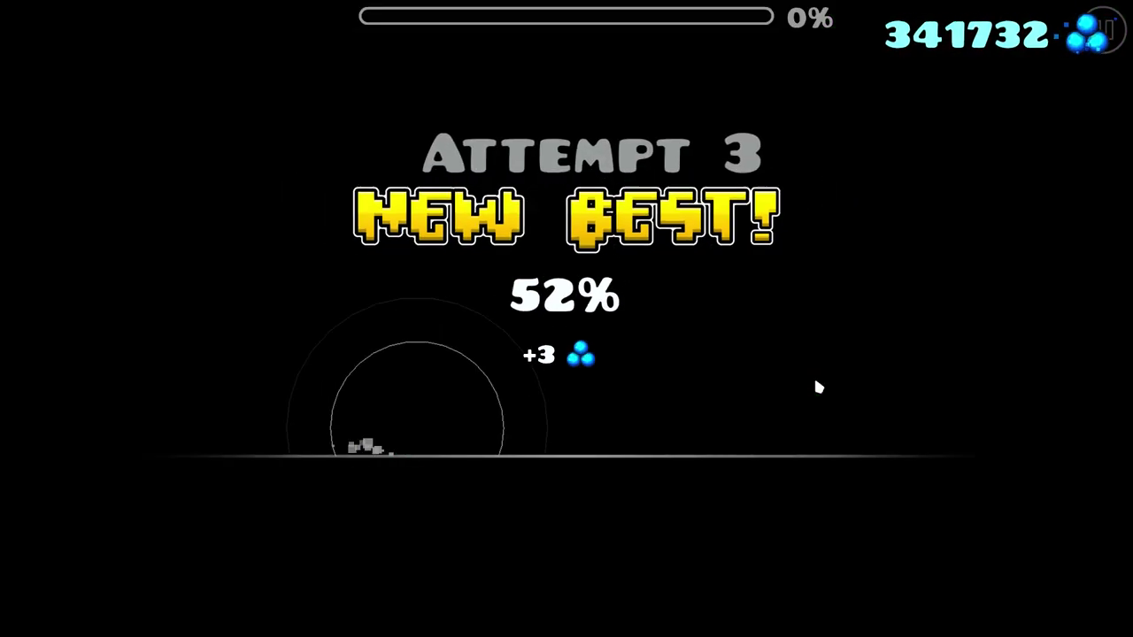
- On the restarted run, jump the opening spikes, orb and block stairs onto the platform
{"action": "left_click", "coordinate": [814, 376]}
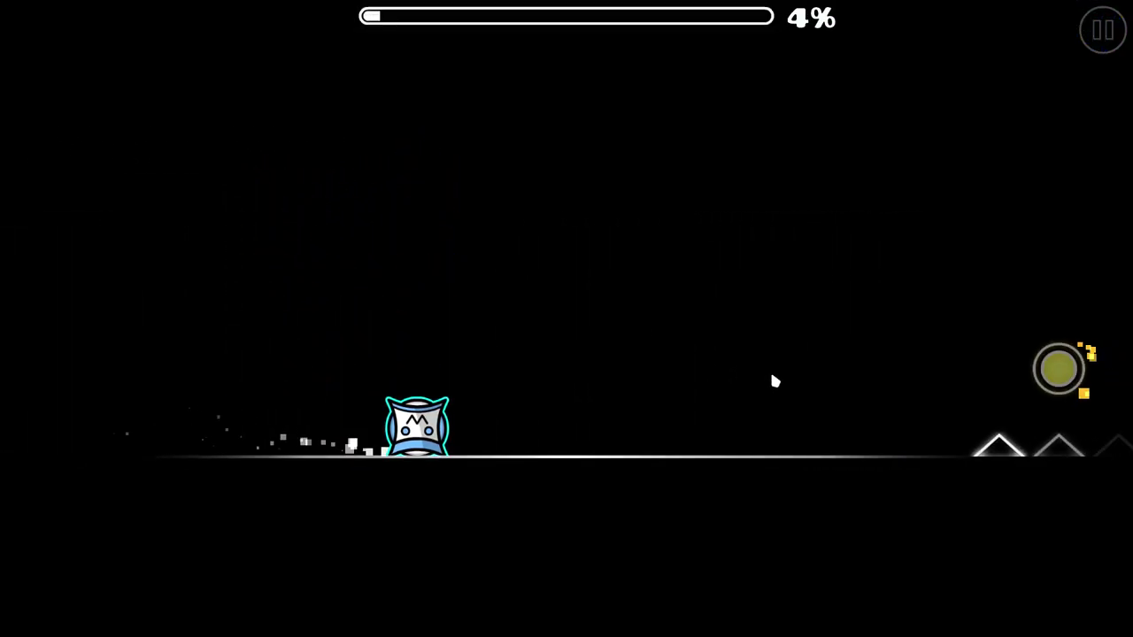
{"action": "left_click", "coordinate": [771, 369]}
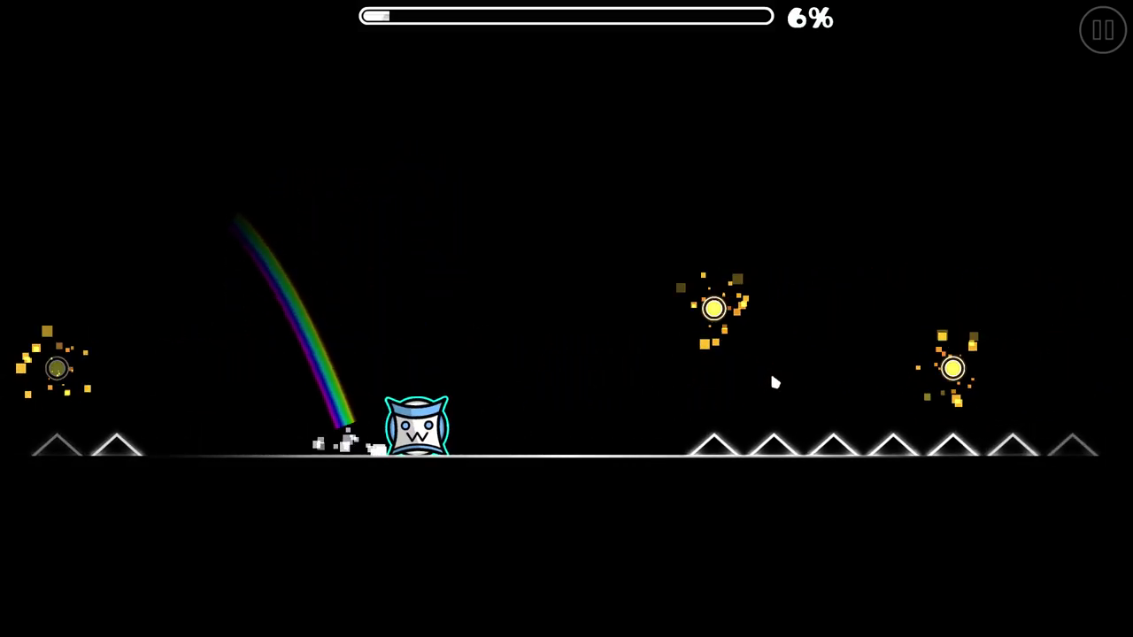
{"action": "left_click", "coordinate": [770, 371]}
{"action": "left_click", "coordinate": [778, 370]}
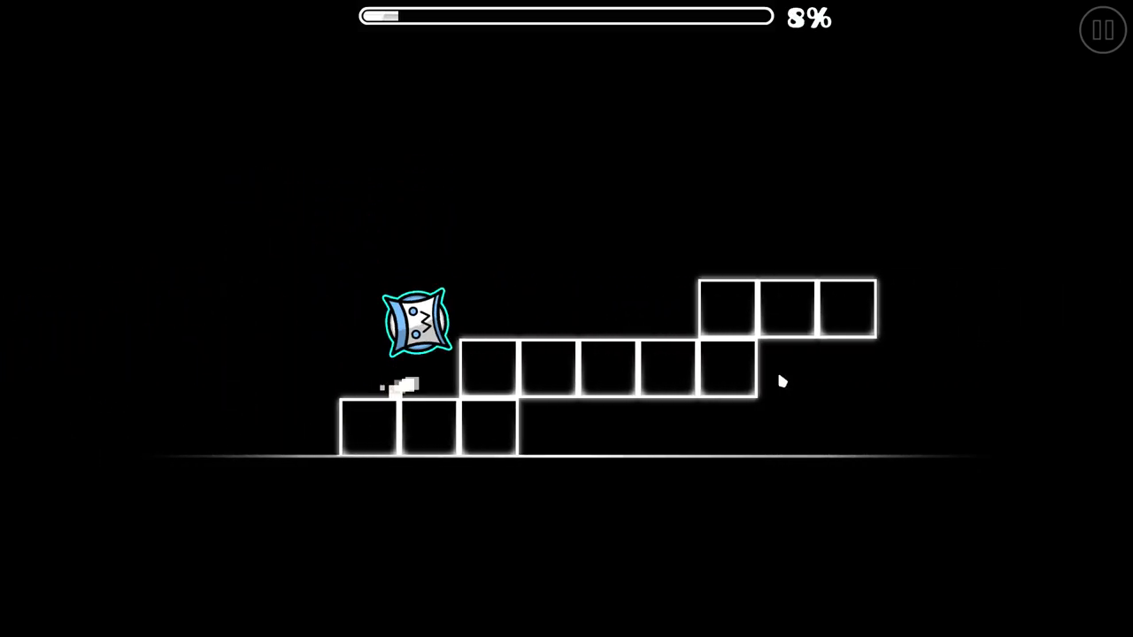
{"action": "left_click", "coordinate": [776, 371]}
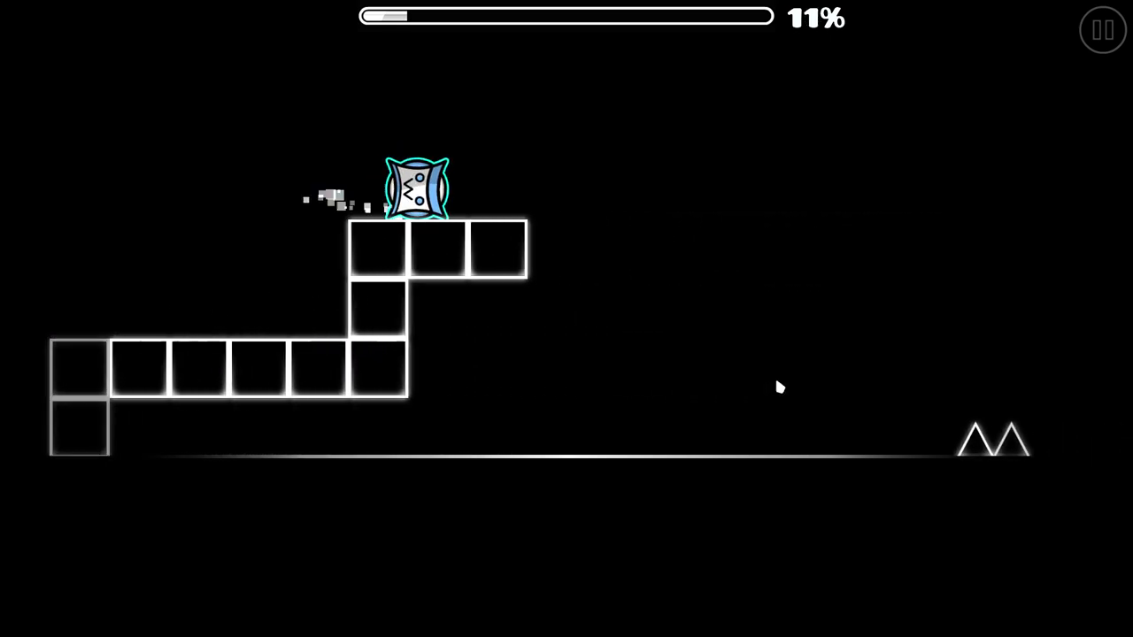
{"action": "left_click", "coordinate": [771, 382]}
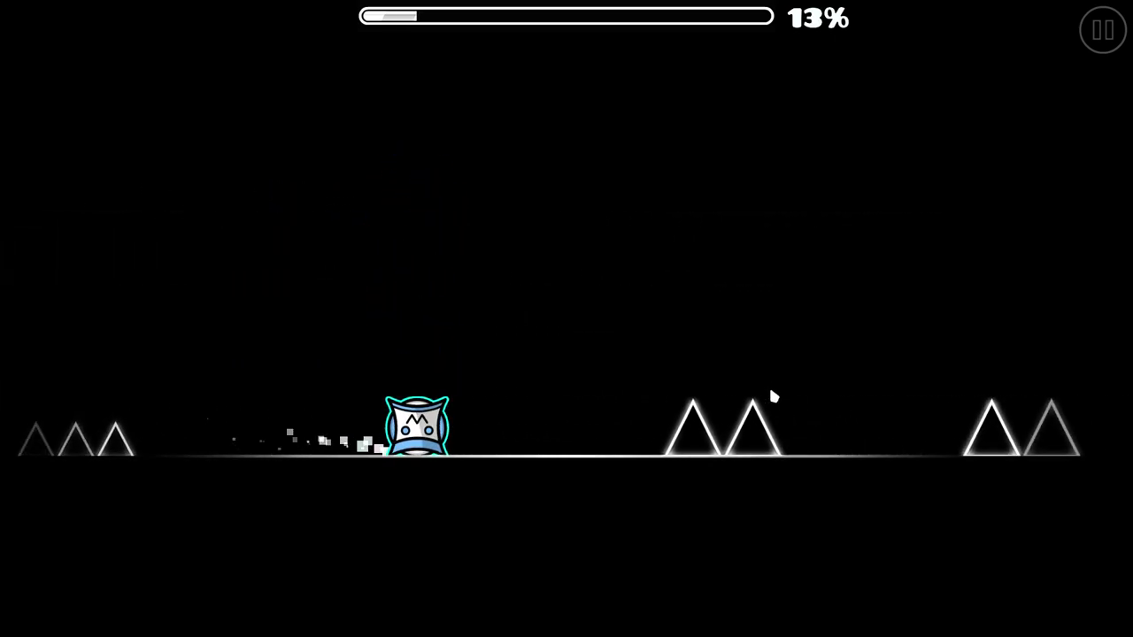
{"action": "left_click", "coordinate": [768, 384]}
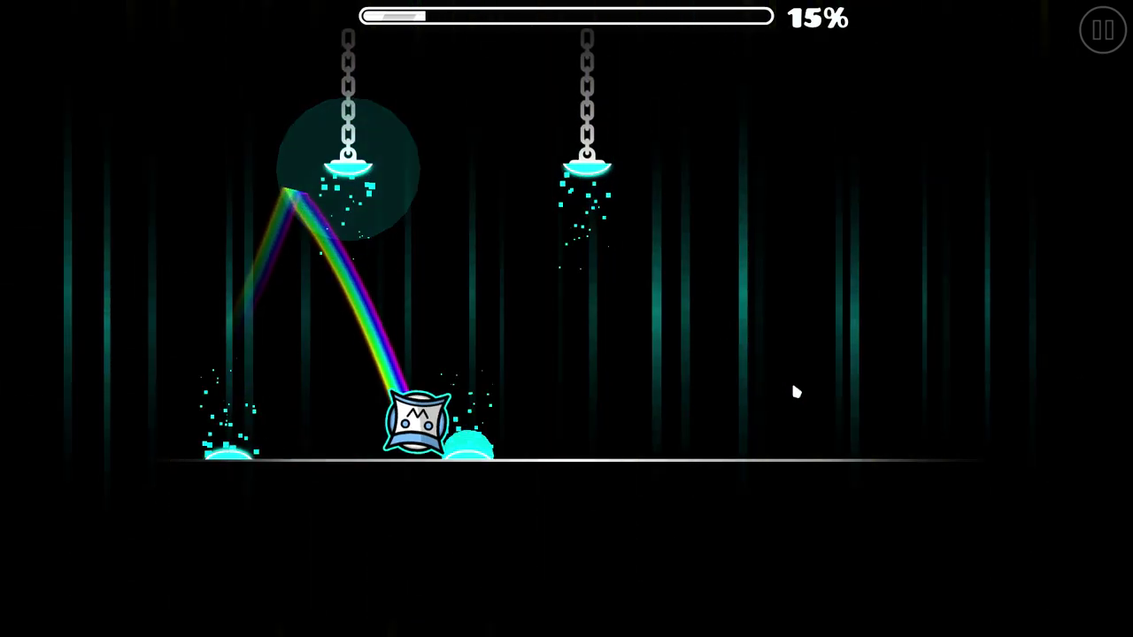
- Climb the staircase blocks and clear the orange section's pillars, orbs and spike strip
{"action": "left_click", "coordinate": [795, 392]}
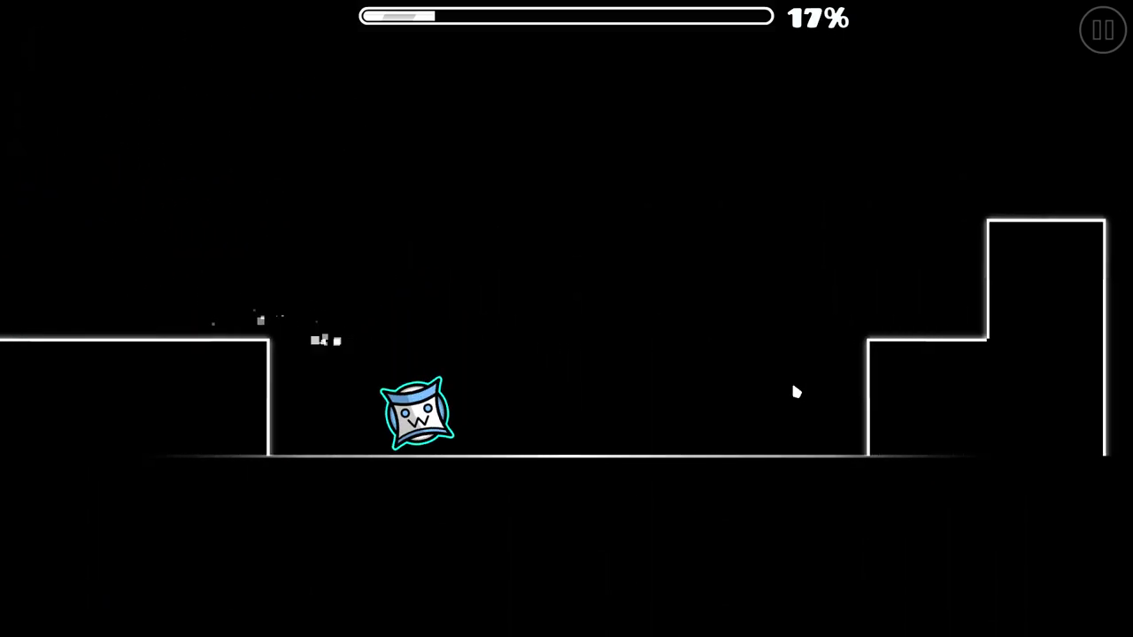
{"action": "left_click", "coordinate": [795, 393]}
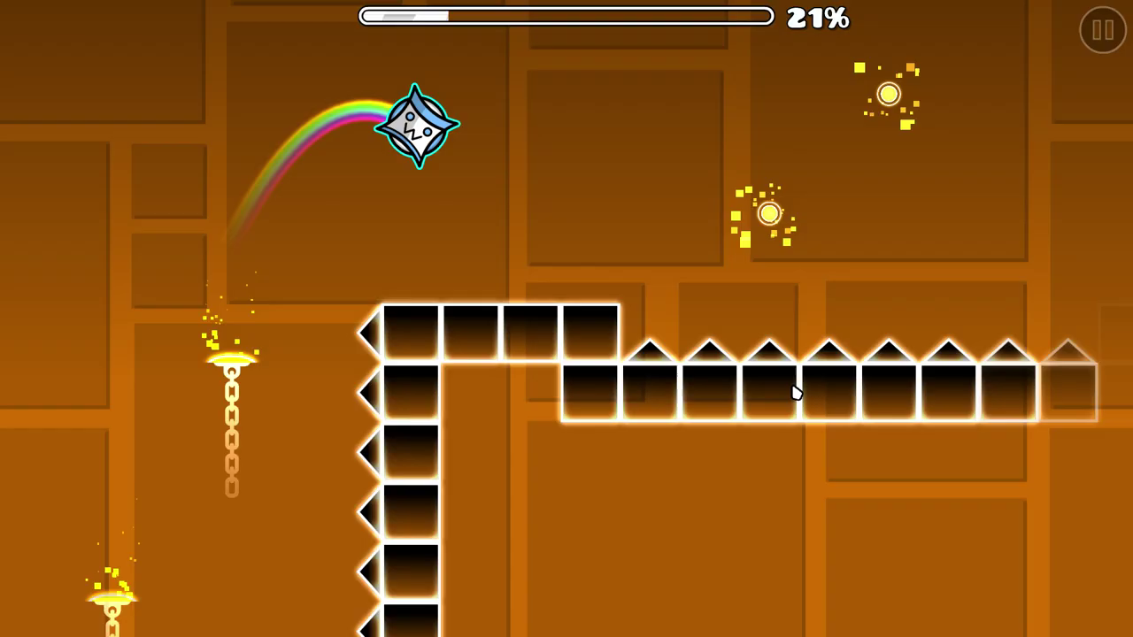
{"action": "left_click", "coordinate": [795, 392]}
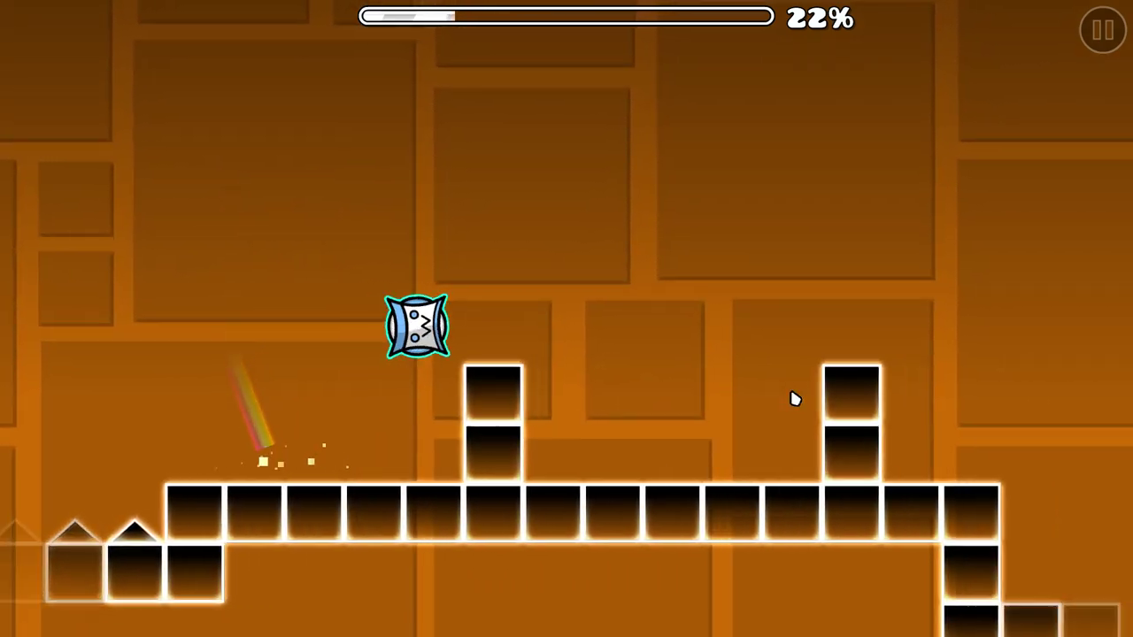
{"action": "left_click", "coordinate": [795, 399]}
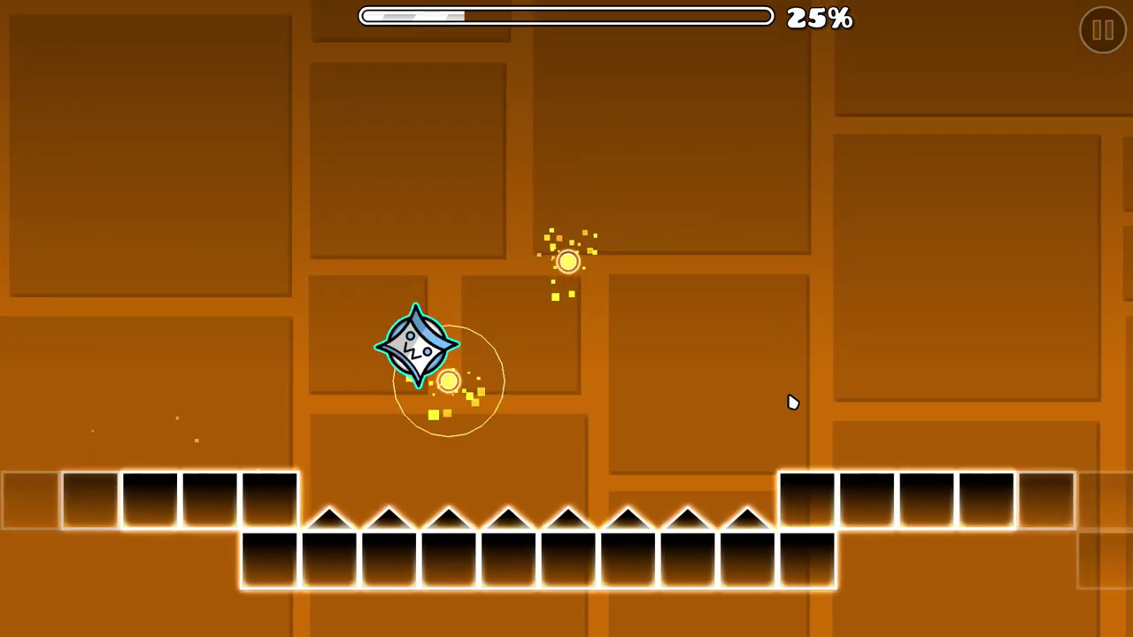
{"action": "left_click", "coordinate": [793, 400]}
{"action": "left_click", "coordinate": [794, 401]}
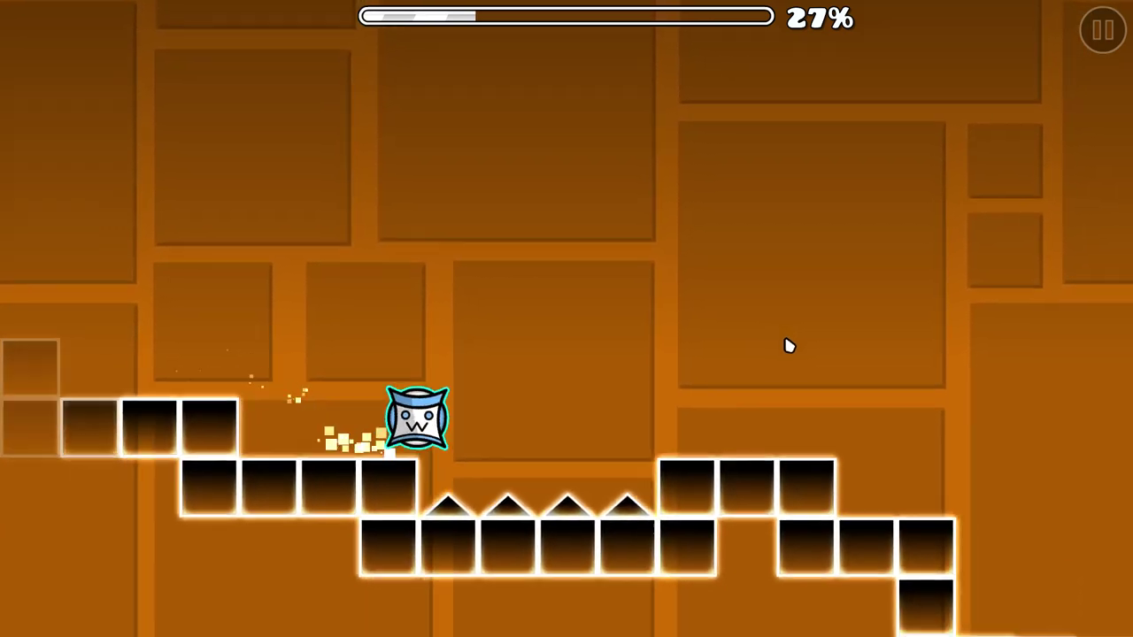
- Hop the spiked platforms, ride the hanging orbs into the ship portal near 35%
{"action": "left_click", "coordinate": [784, 334]}
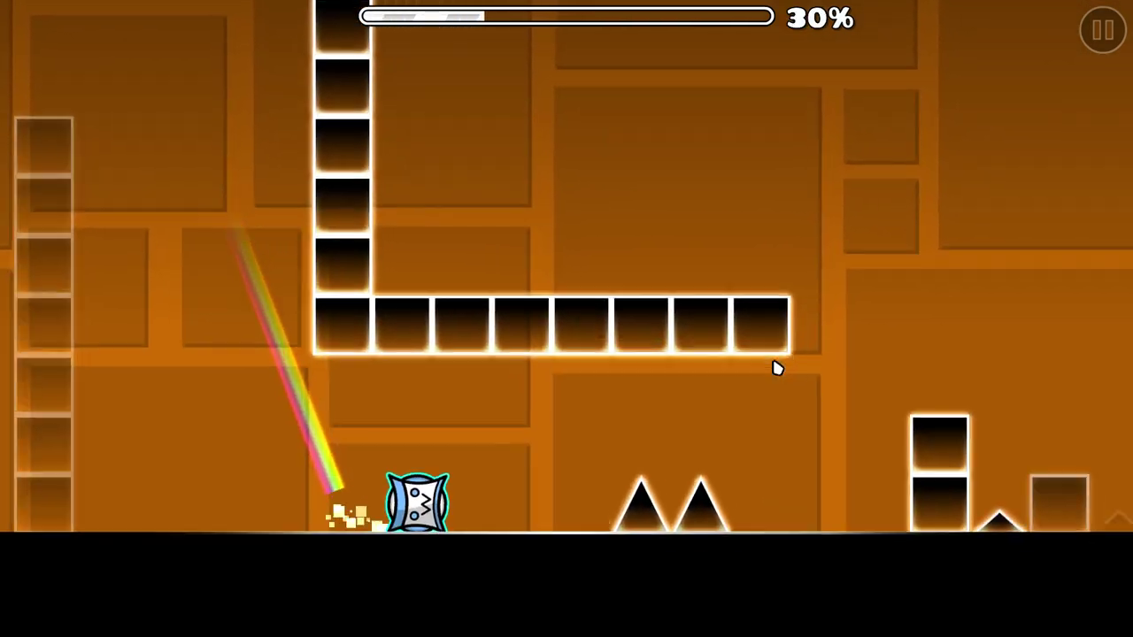
{"action": "left_click", "coordinate": [780, 354]}
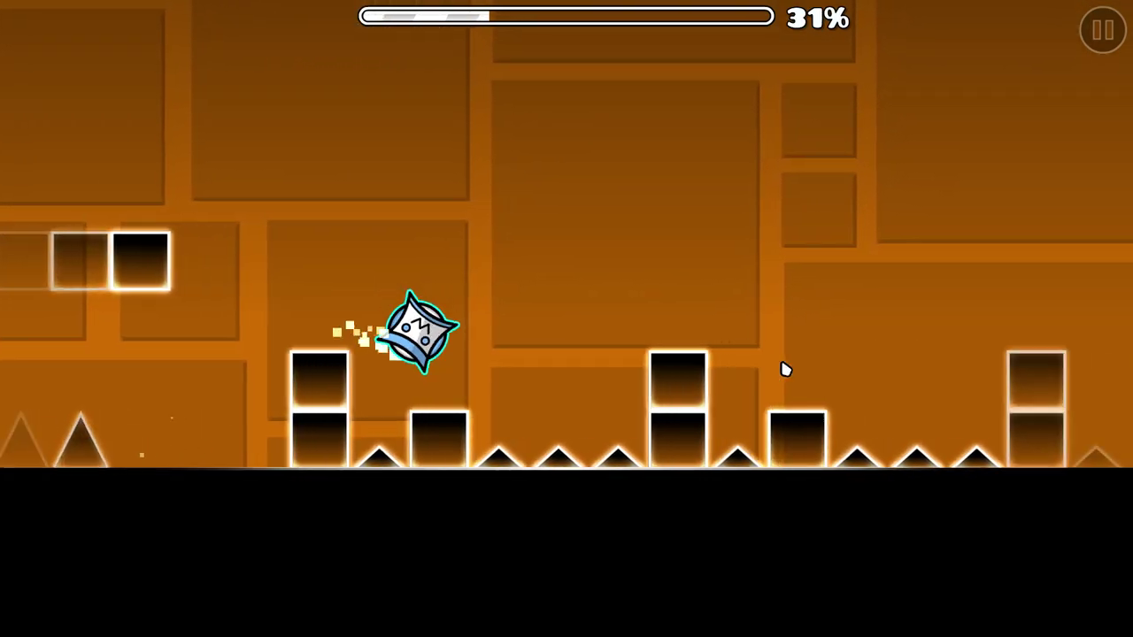
{"action": "left_click", "coordinate": [784, 369]}
{"action": "left_click", "coordinate": [788, 363]}
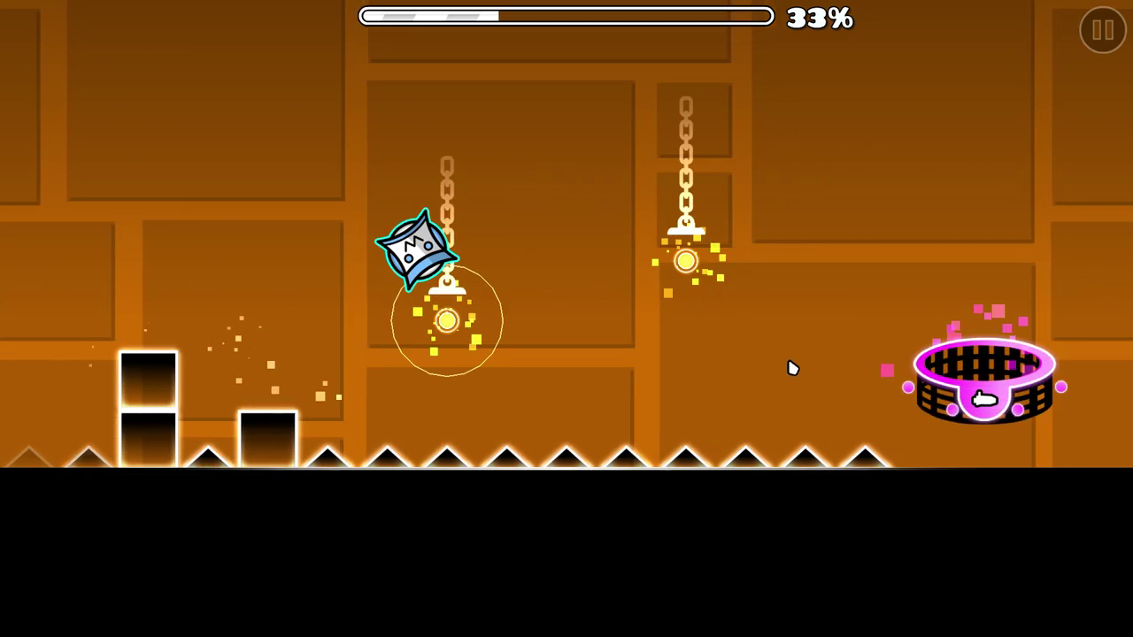
{"action": "left_click", "coordinate": [789, 357]}
{"action": "left_click", "coordinate": [775, 367]}
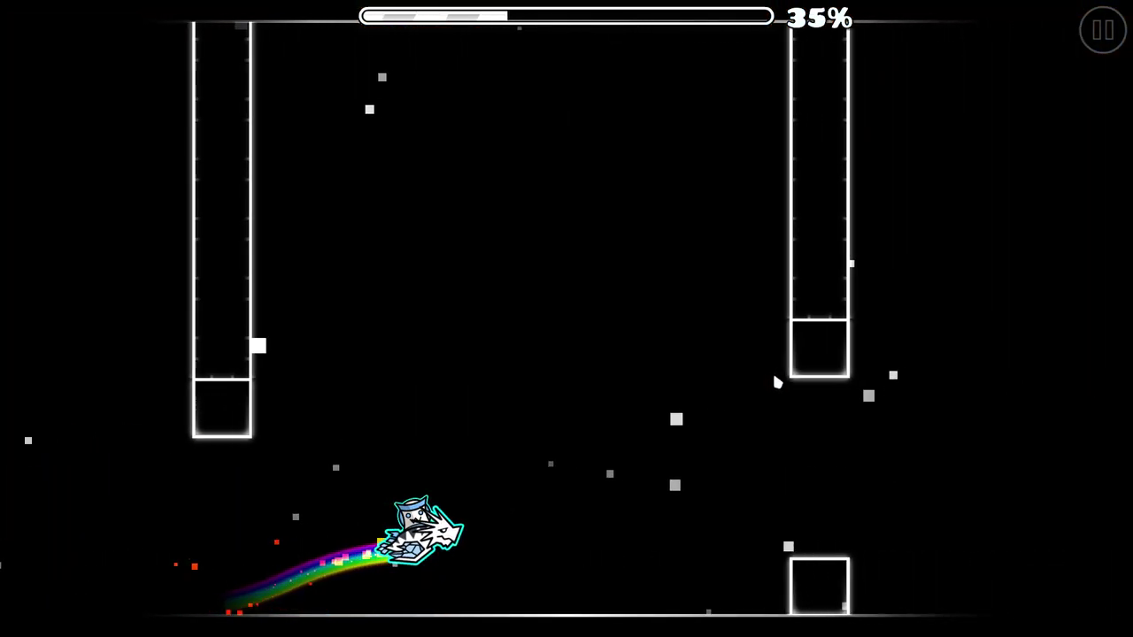
{"action": "left_click_drag", "start_coordinate": [777, 381], "coordinate": [779, 376]}
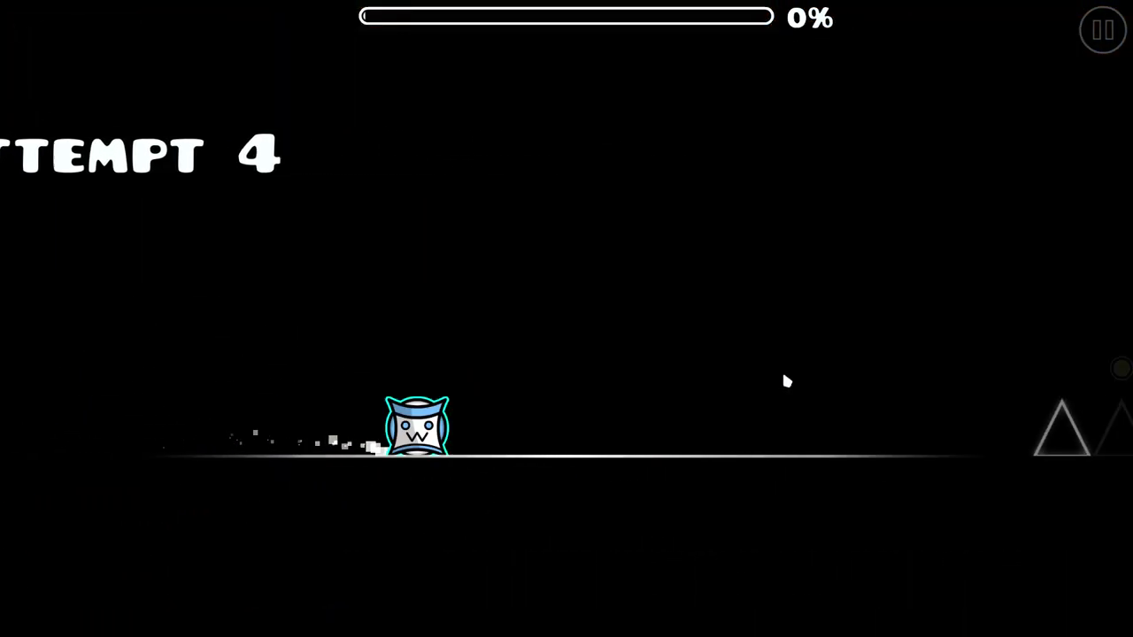
- Jump the cube over the opening spikes, orbs and block staircases to the launch pad
{"action": "left_click", "coordinate": [784, 385]}
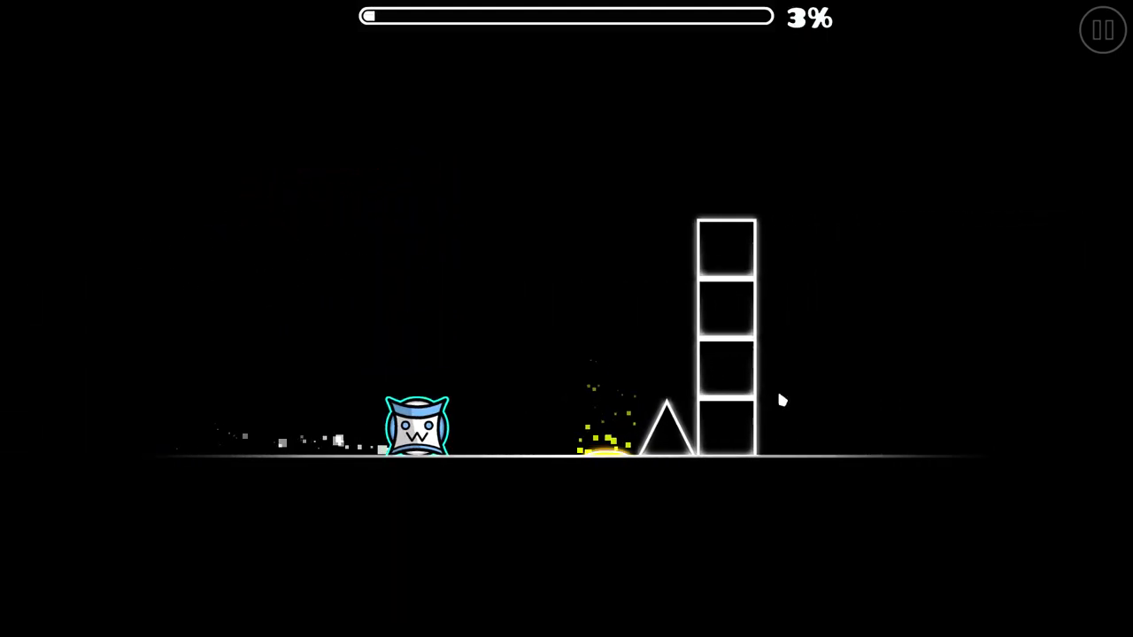
{"action": "left_click", "coordinate": [778, 389]}
{"action": "left_click", "coordinate": [778, 390]}
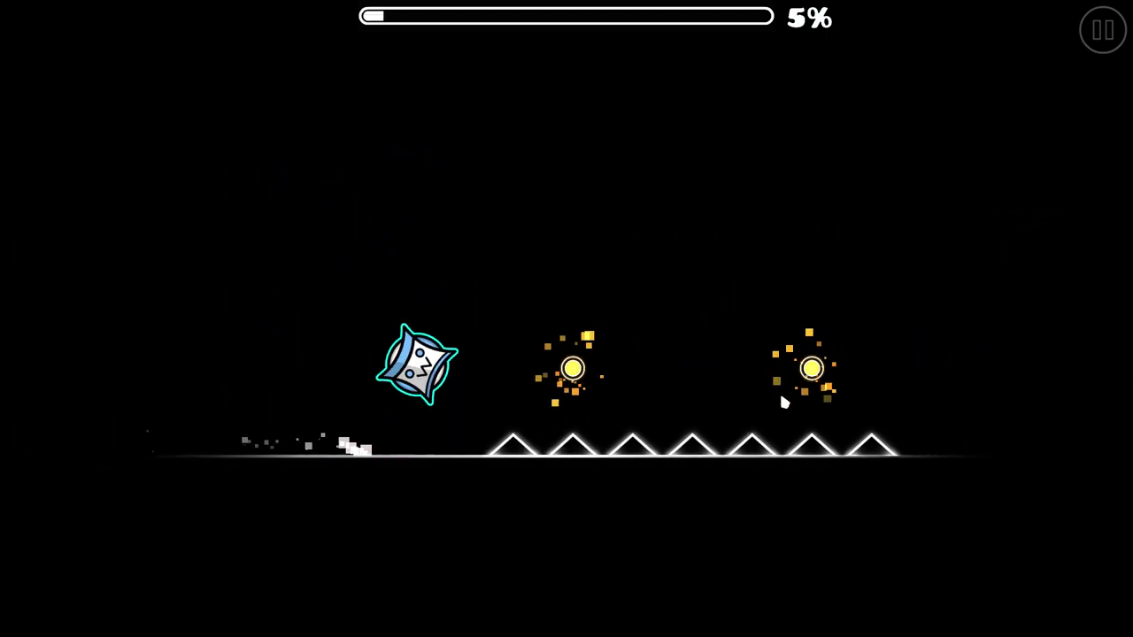
{"action": "left_click", "coordinate": [776, 416]}
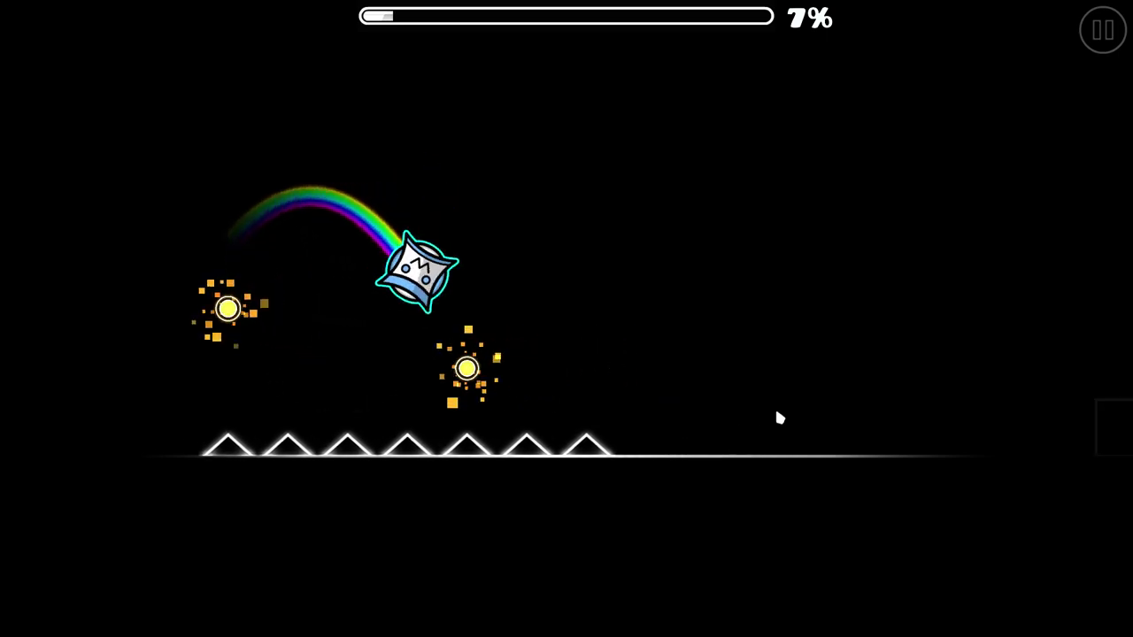
{"action": "left_click", "coordinate": [776, 416]}
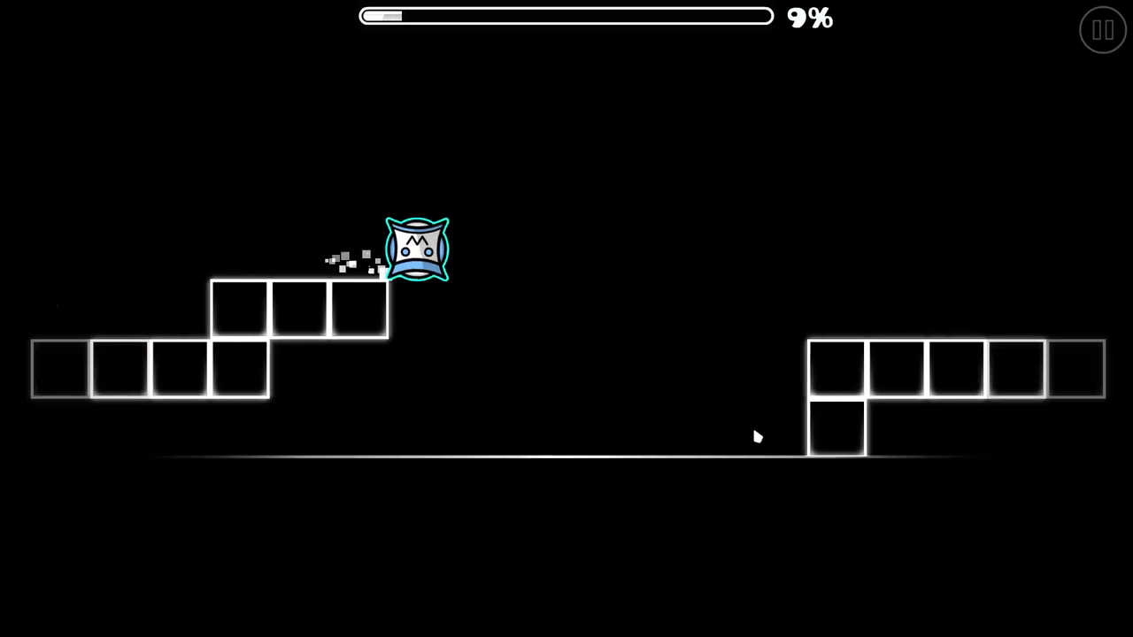
{"action": "left_click", "coordinate": [753, 425]}
{"action": "left_click", "coordinate": [752, 425]}
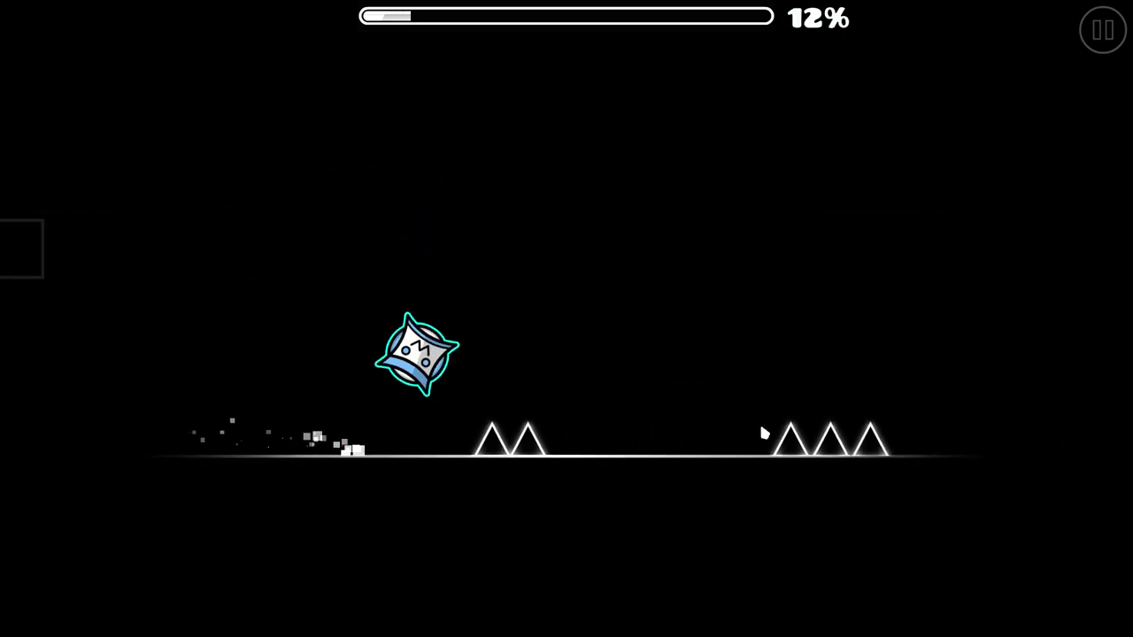
{"action": "left_click", "coordinate": [760, 421]}
{"action": "left_click", "coordinate": [762, 417]}
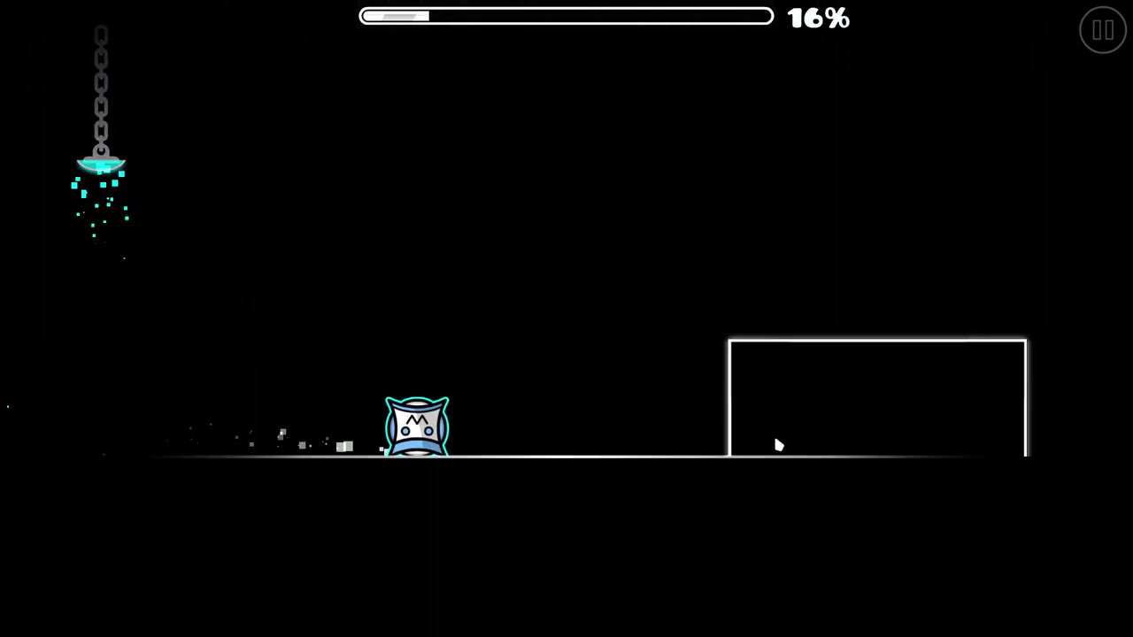
- Cross the stepped platforms and the orange section's orbs and block steps
{"action": "left_click", "coordinate": [776, 430]}
{"action": "left_click", "coordinate": [780, 441]}
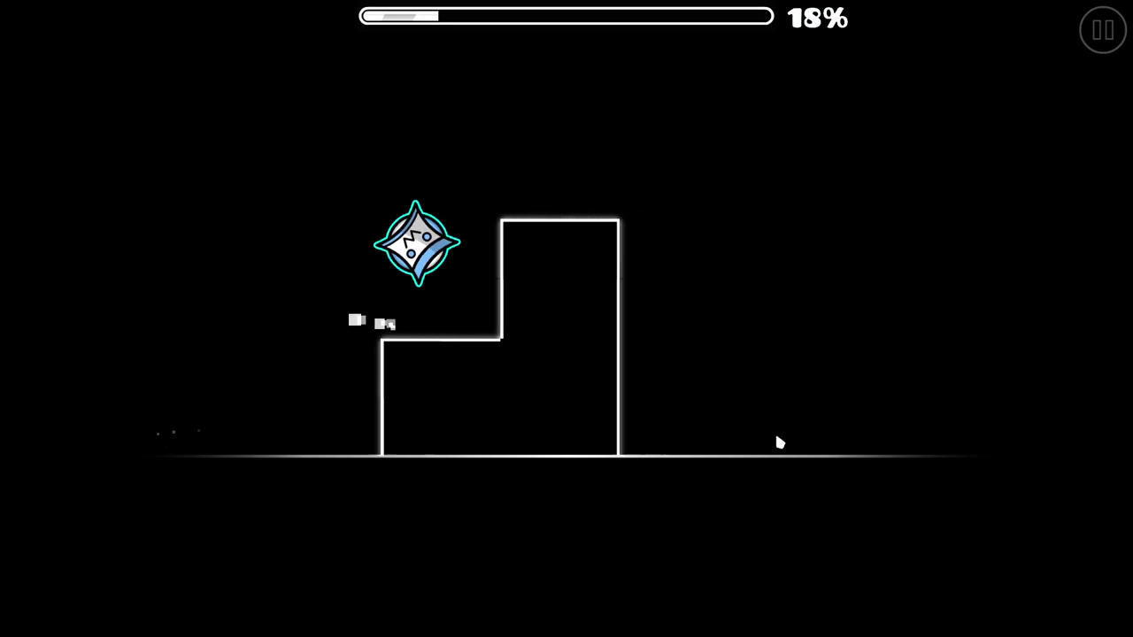
{"action": "left_click", "coordinate": [776, 443]}
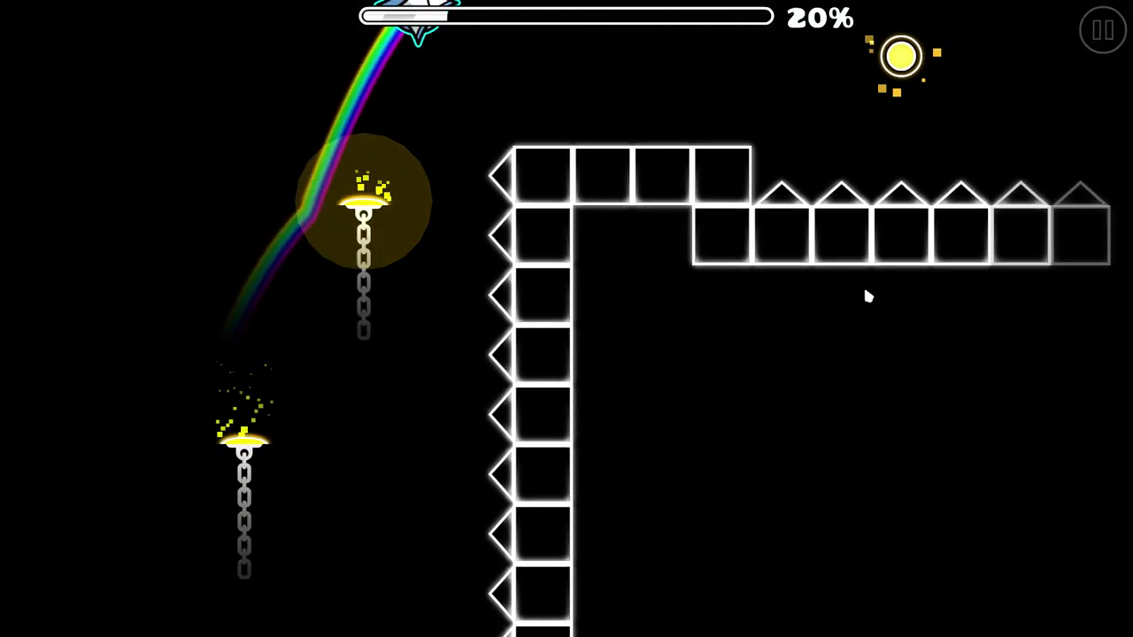
{"action": "left_click", "coordinate": [867, 297]}
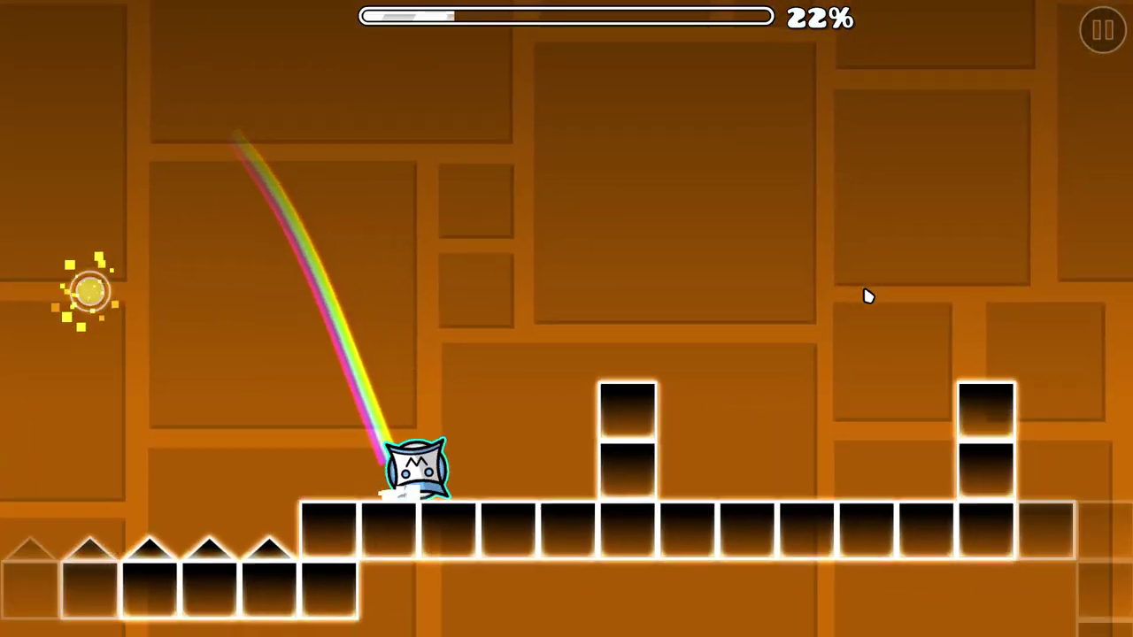
{"action": "left_click", "coordinate": [867, 297]}
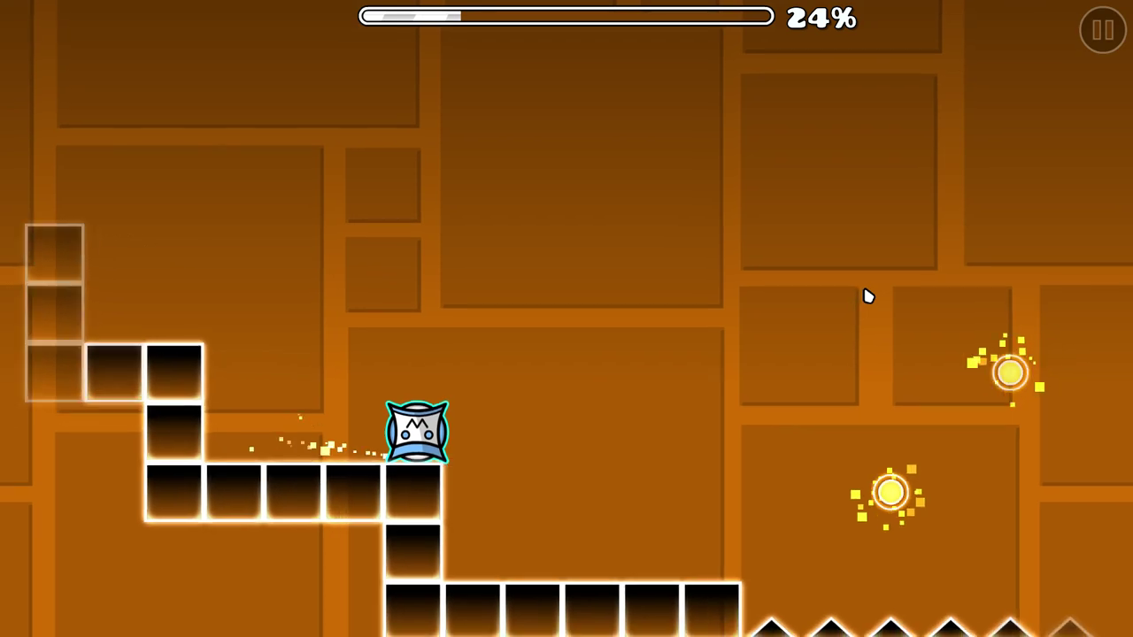
{"action": "left_click", "coordinate": [868, 298]}
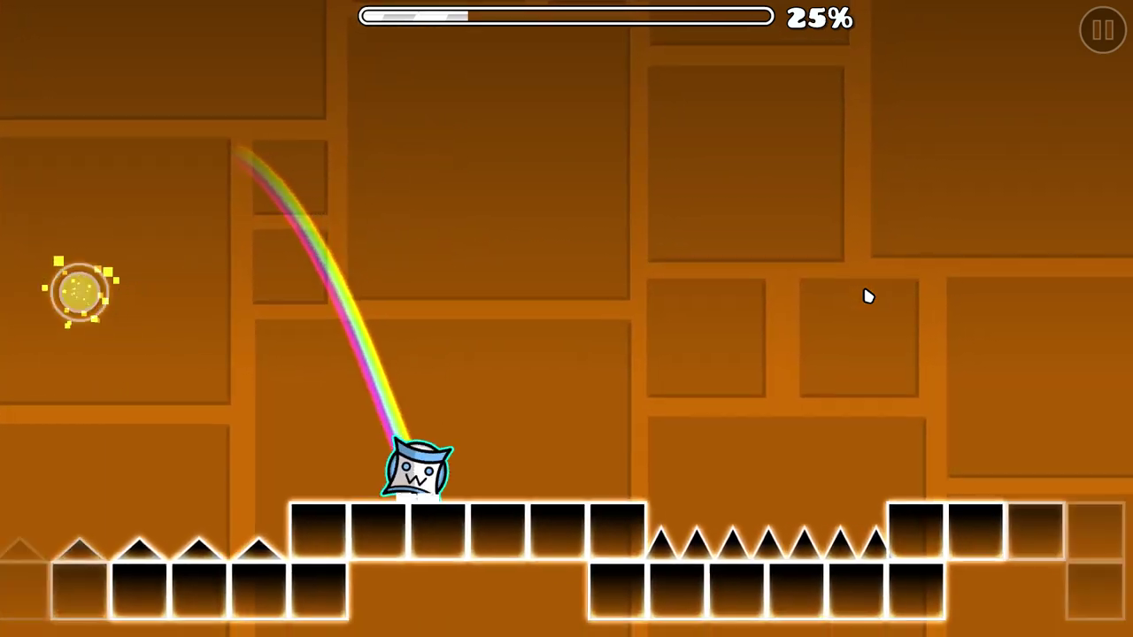
{"action": "left_click", "coordinate": [868, 297]}
{"action": "left_click", "coordinate": [868, 297]}
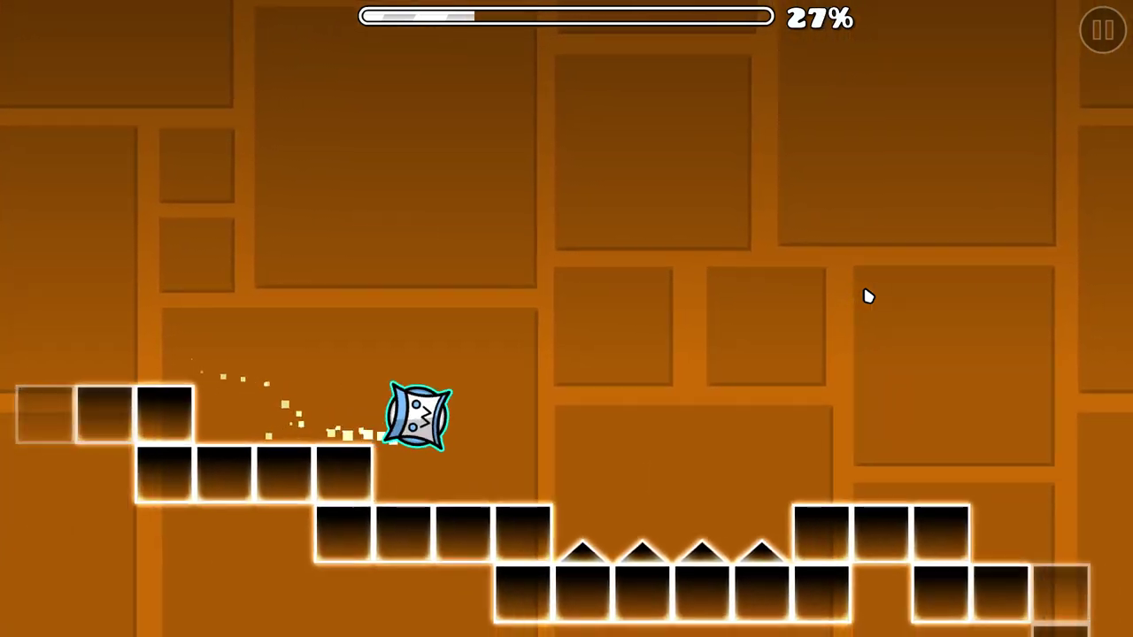
{"action": "left_click", "coordinate": [868, 297]}
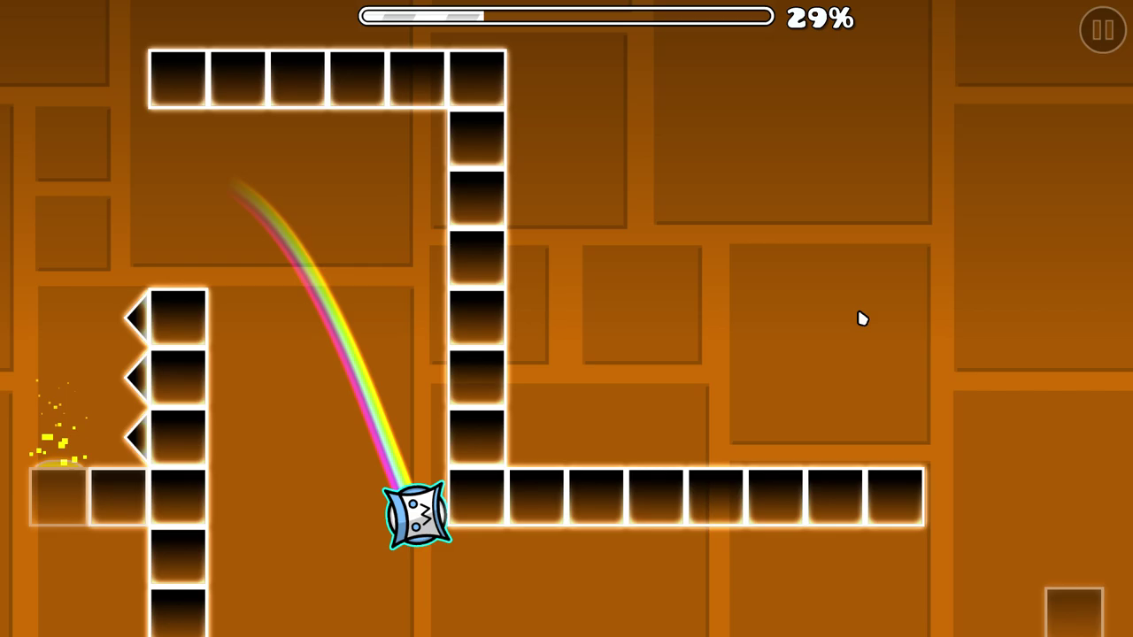
- Hop the pillars over the spiked floor and take the orb into the ship portal
{"action": "left_click", "coordinate": [859, 310]}
{"action": "left_click", "coordinate": [860, 320]}
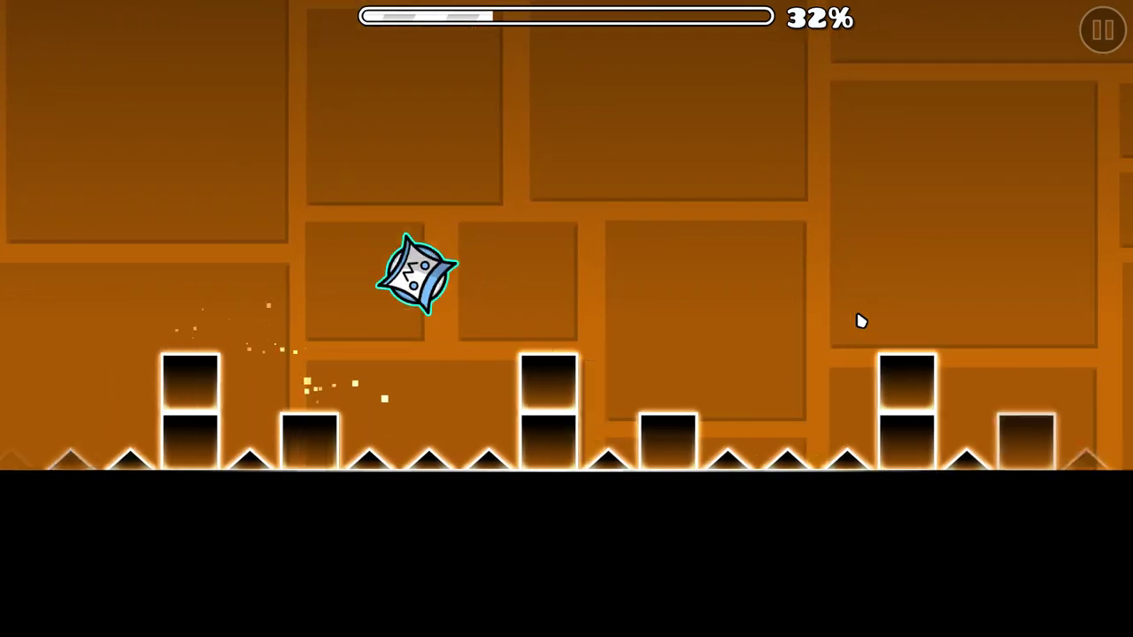
{"action": "left_click", "coordinate": [861, 321]}
{"action": "left_click", "coordinate": [861, 321]}
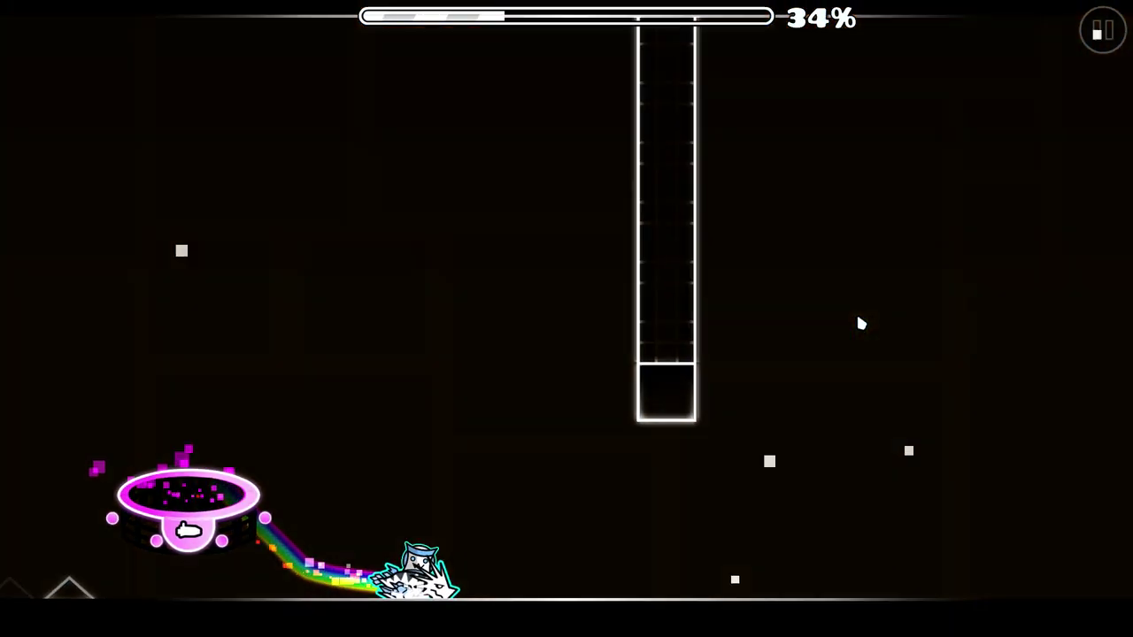
{"action": "left_click", "coordinate": [860, 321]}
- Fly the ship through the pillar gaps into the staircase corridor
{"action": "left_click_drag", "start_coordinate": [861, 323], "coordinate": [861, 323]}
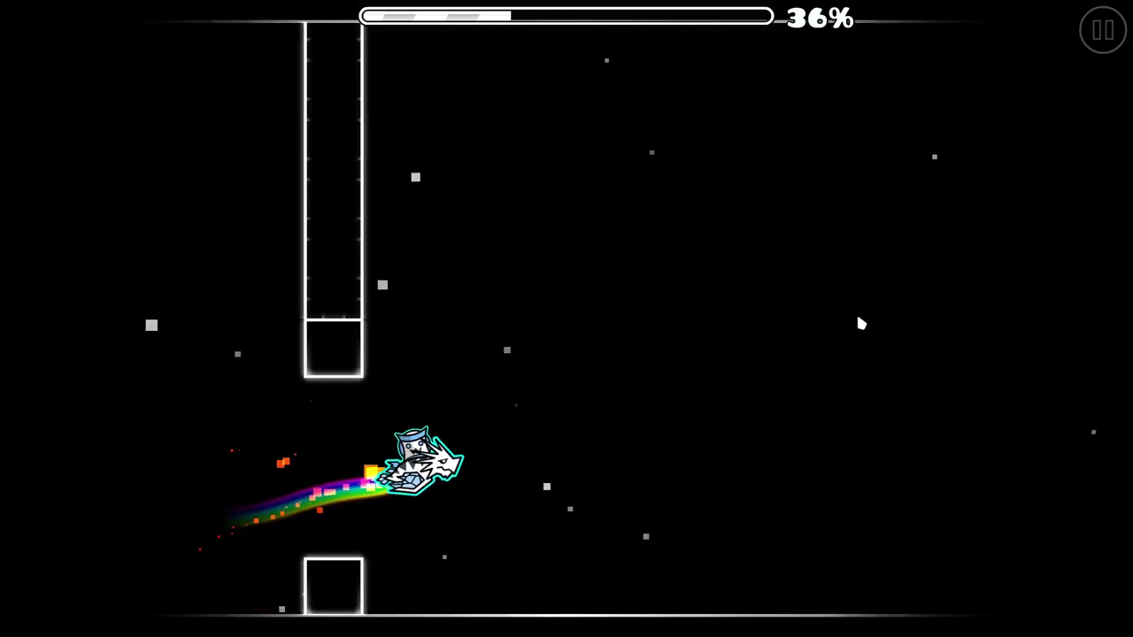
{"action": "left_click", "coordinate": [861, 323]}
{"action": "left_click", "coordinate": [860, 323]}
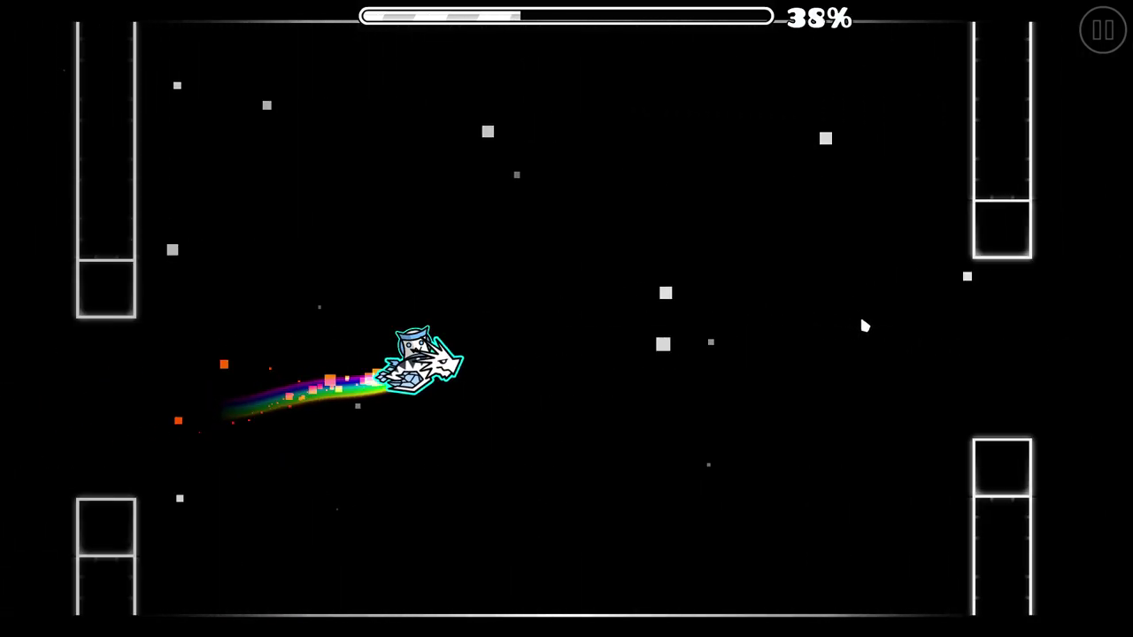
{"action": "left_click", "coordinate": [860, 323]}
{"action": "left_click", "coordinate": [865, 326]}
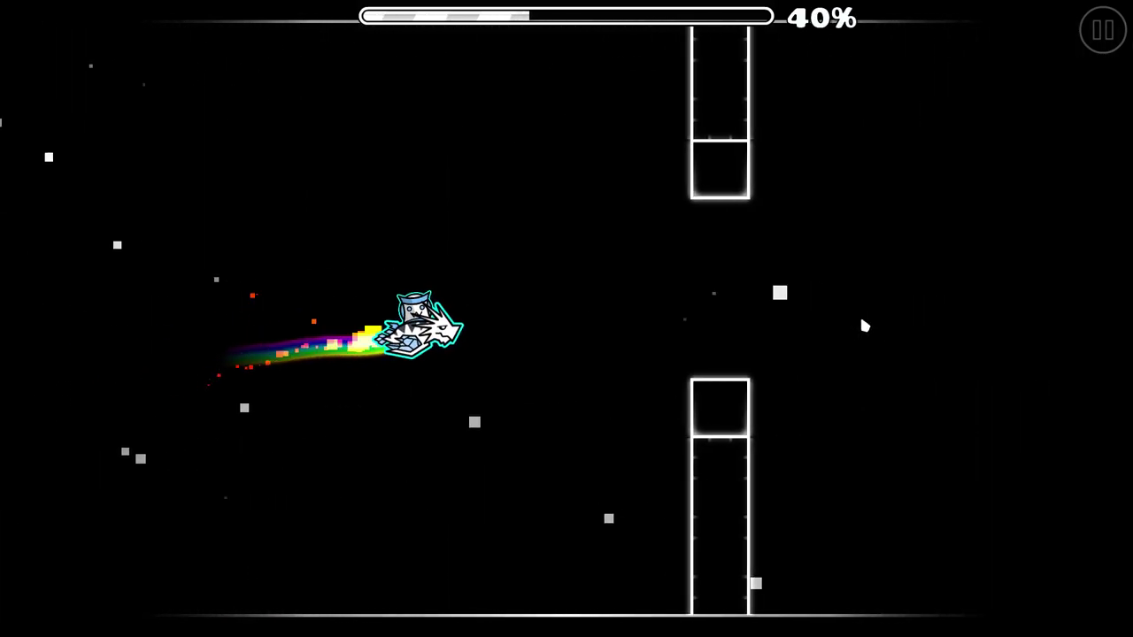
{"action": "left_click", "coordinate": [865, 326]}
{"action": "left_click", "coordinate": [865, 325]}
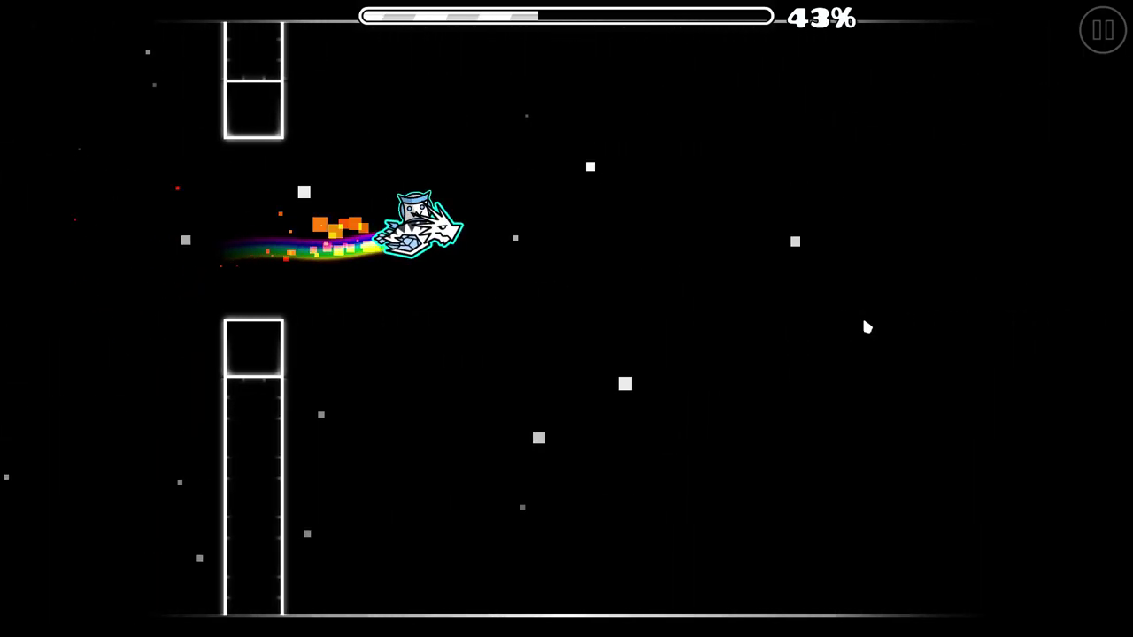
{"action": "left_click", "coordinate": [865, 325]}
{"action": "left_click", "coordinate": [867, 326]}
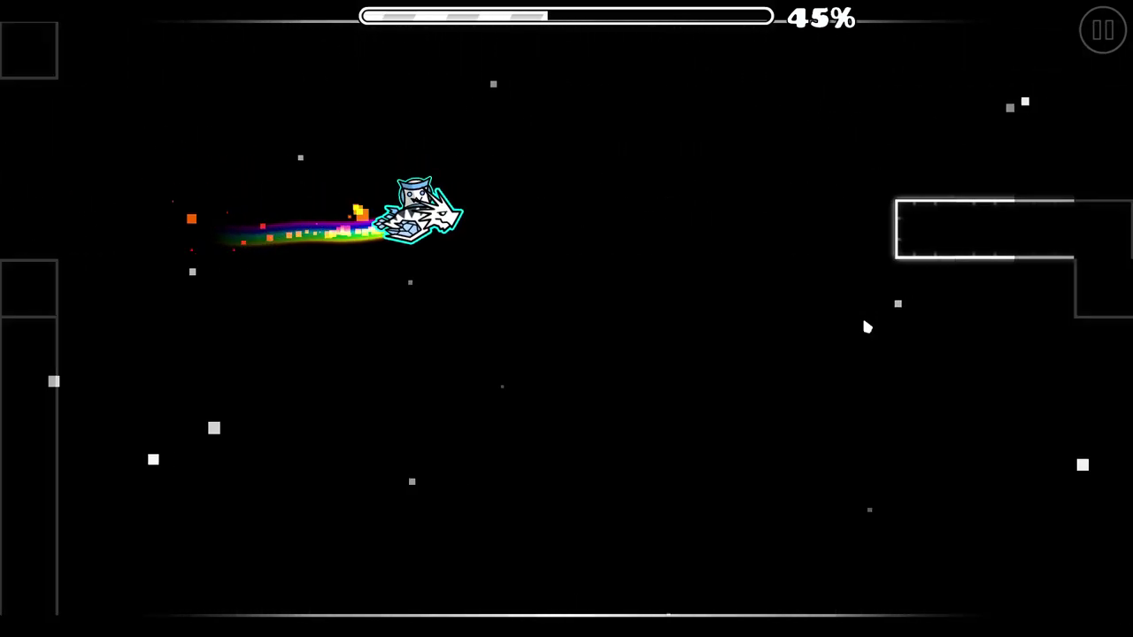
- Descend through the green portal and jump the long spike row as the cube
{"action": "left_click", "coordinate": [888, 330]}
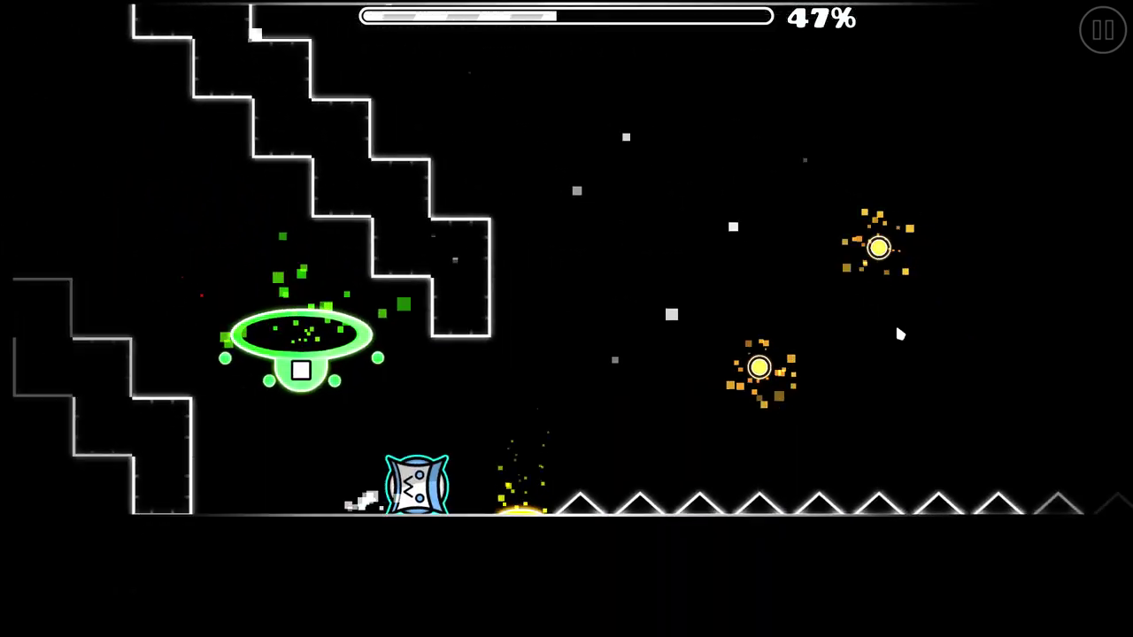
{"action": "left_click", "coordinate": [895, 323]}
{"action": "left_click", "coordinate": [897, 332]}
- Hop the cube along the descending and tall green pillars down to the portal
{"action": "left_click", "coordinate": [900, 334]}
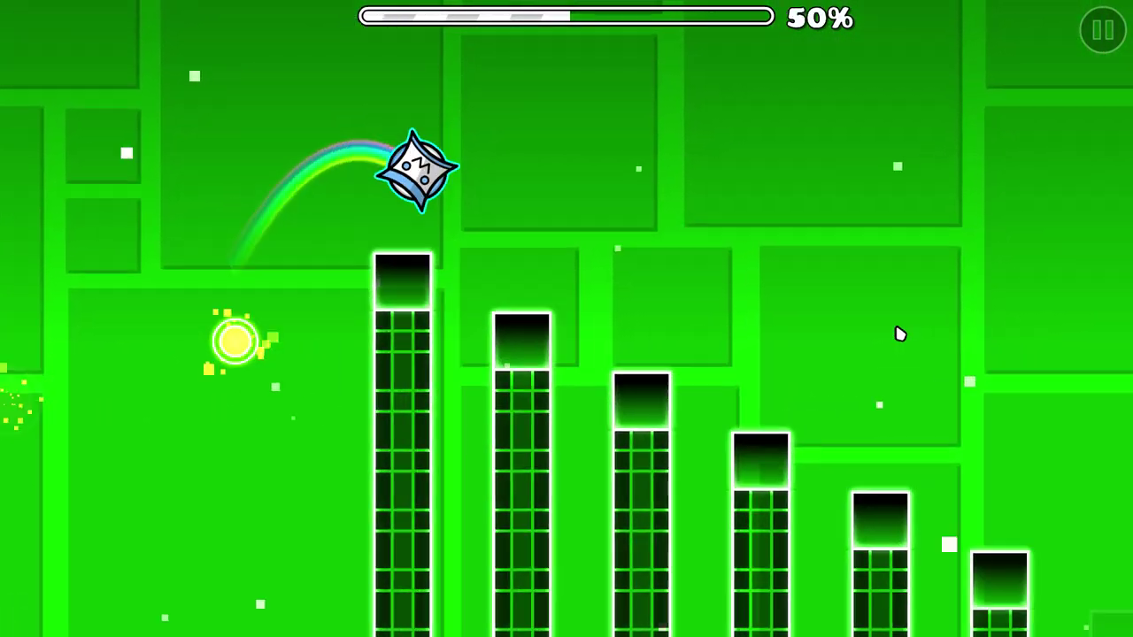
{"action": "left_click", "coordinate": [902, 340]}
{"action": "left_click", "coordinate": [902, 340]}
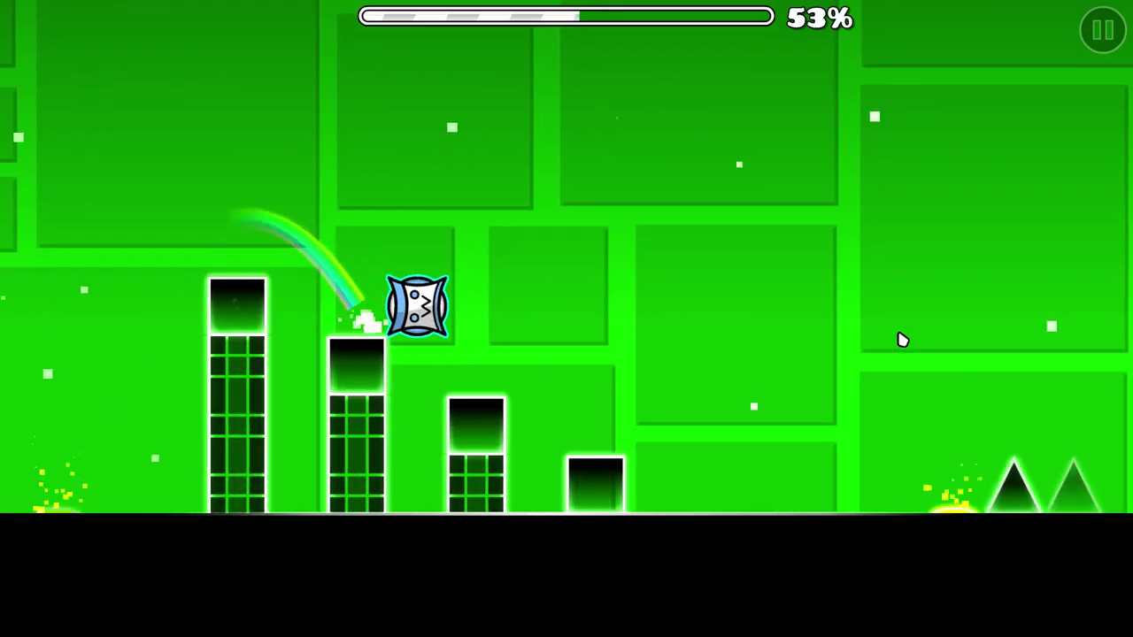
{"action": "left_click", "coordinate": [902, 339]}
{"action": "left_click", "coordinate": [902, 340]}
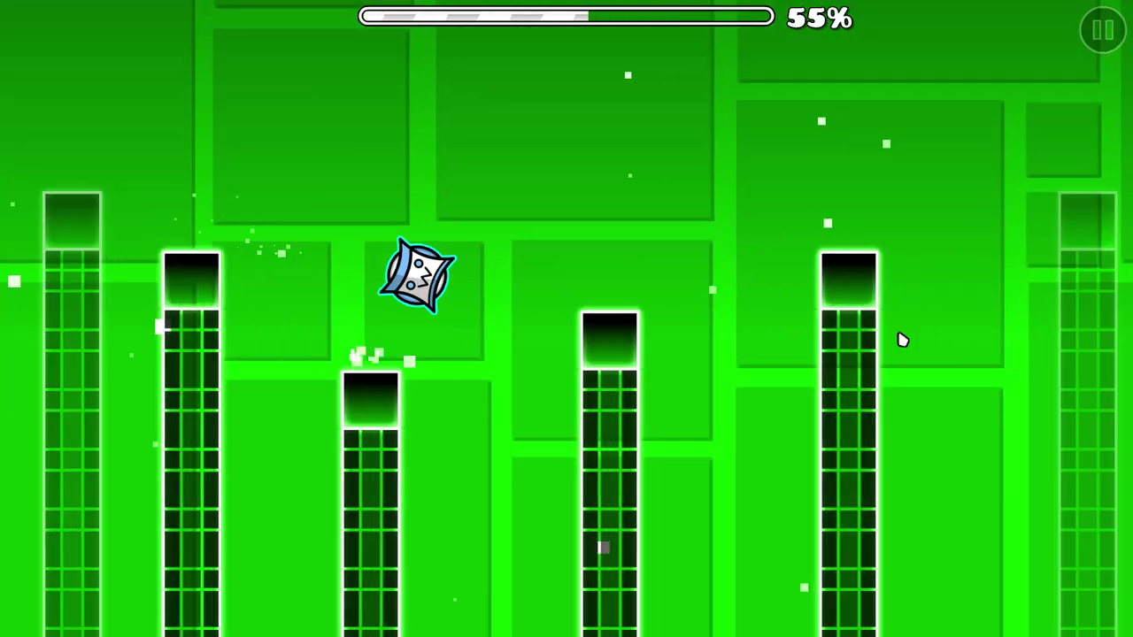
{"action": "left_click", "coordinate": [902, 340]}
{"action": "left_click", "coordinate": [902, 340]}
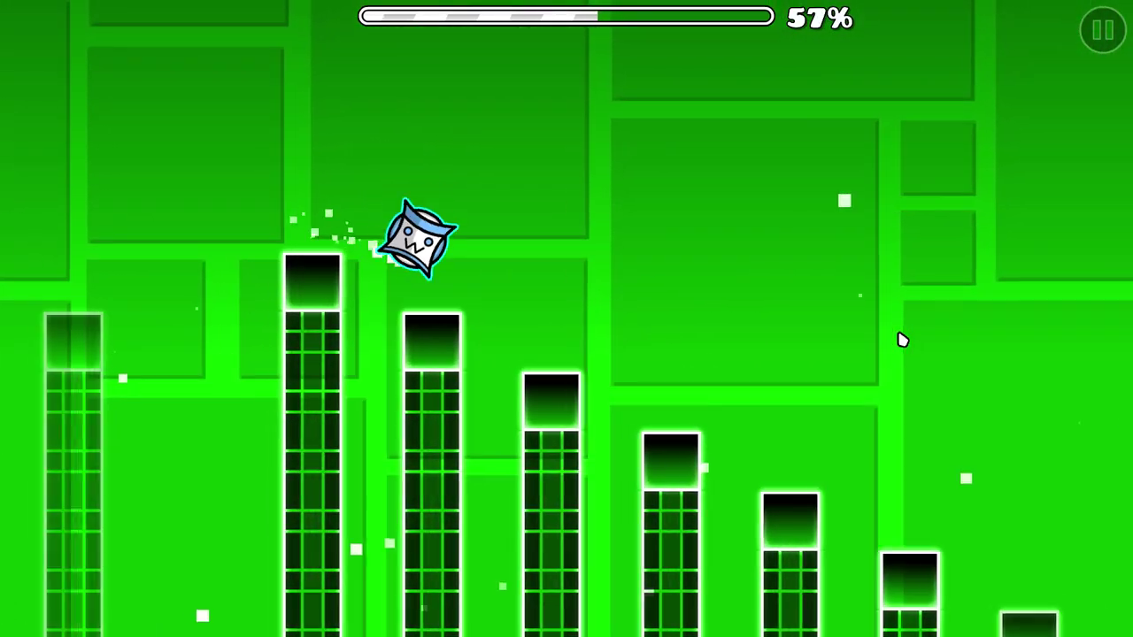
{"action": "left_click", "coordinate": [897, 344]}
{"action": "left_click", "coordinate": [897, 344]}
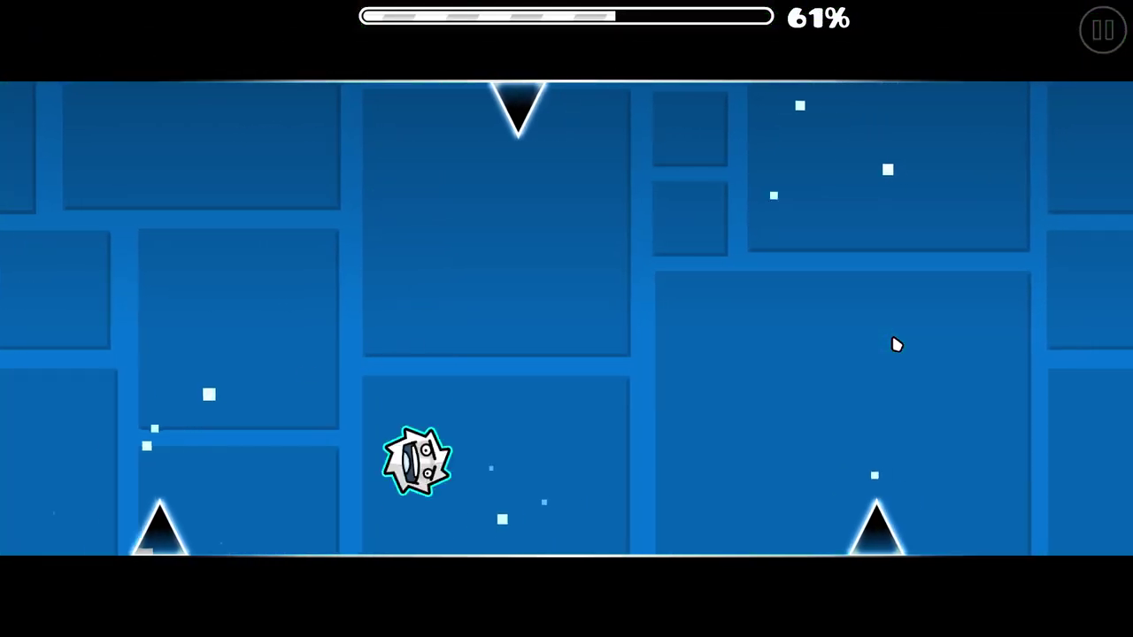
- Flip the ball between ceiling and floor through the blue section to 73%
{"action": "left_click", "coordinate": [896, 344]}
{"action": "left_click", "coordinate": [896, 344]}
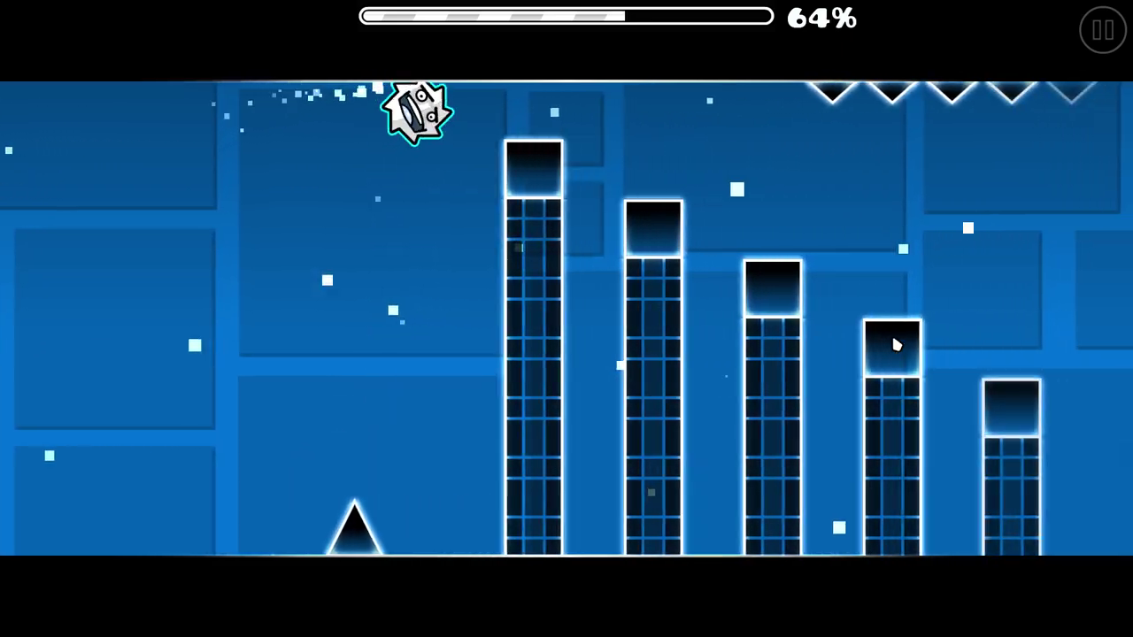
{"action": "left_click", "coordinate": [896, 345]}
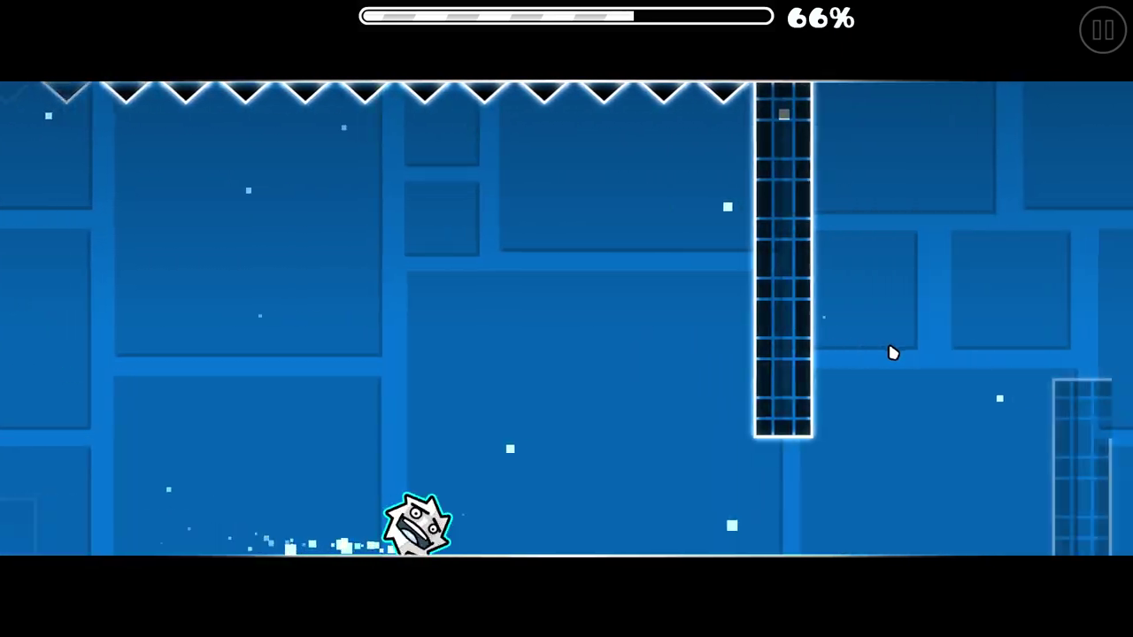
{"action": "left_click", "coordinate": [891, 355]}
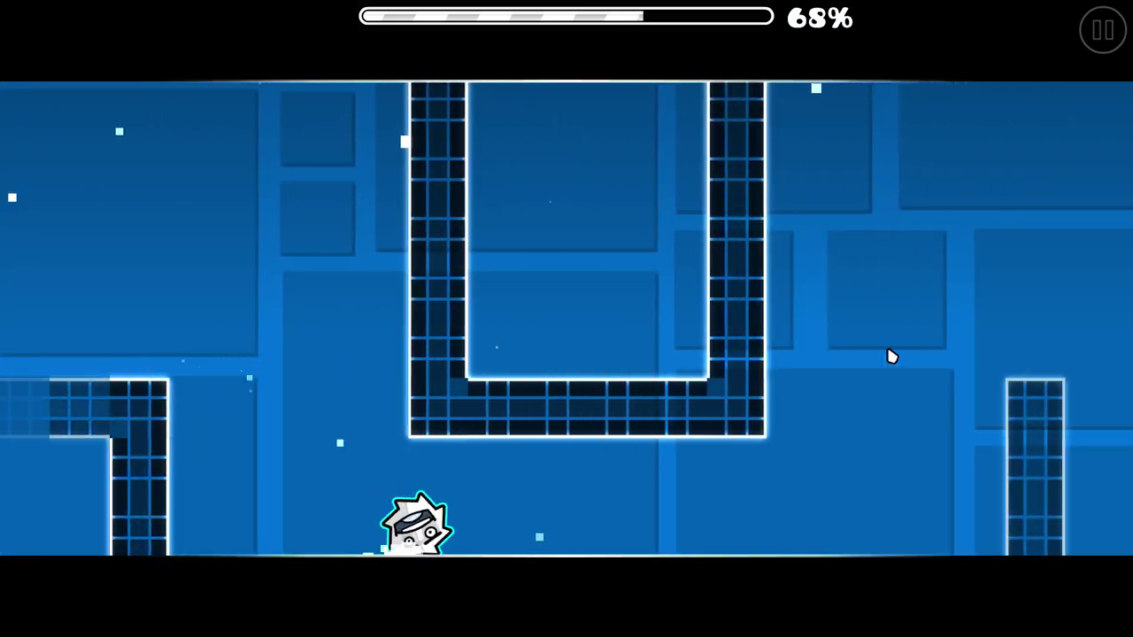
{"action": "left_click", "coordinate": [892, 356]}
{"action": "left_click", "coordinate": [893, 356]}
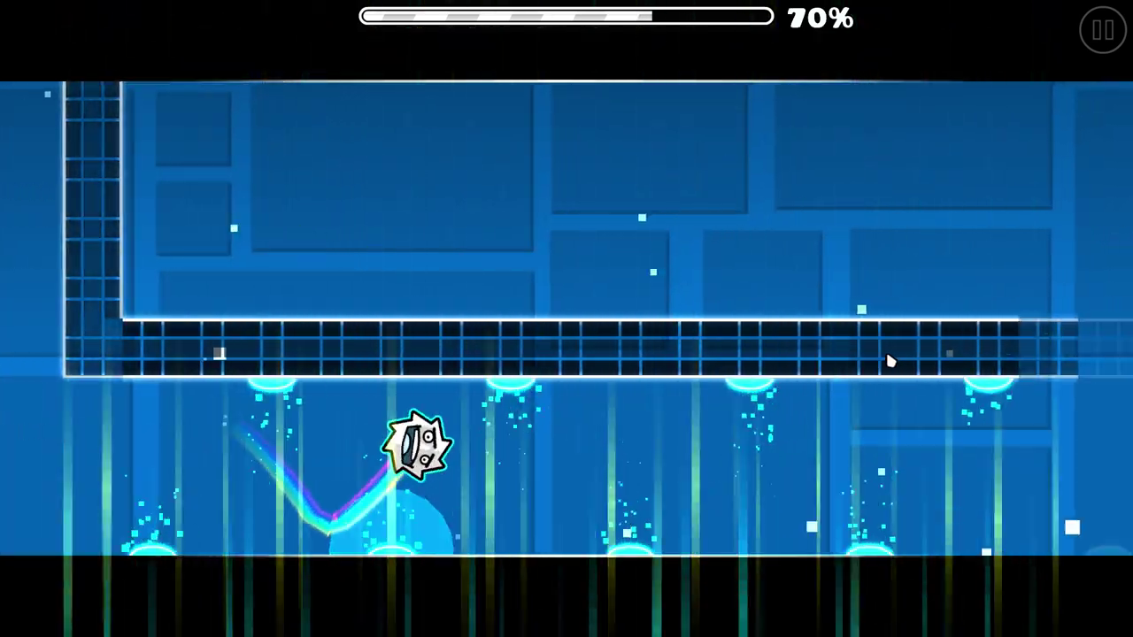
{"action": "left_click", "coordinate": [890, 363]}
- Clear the orbs, staircase and red pillar tops up to the mode portal
{"action": "left_click", "coordinate": [890, 363]}
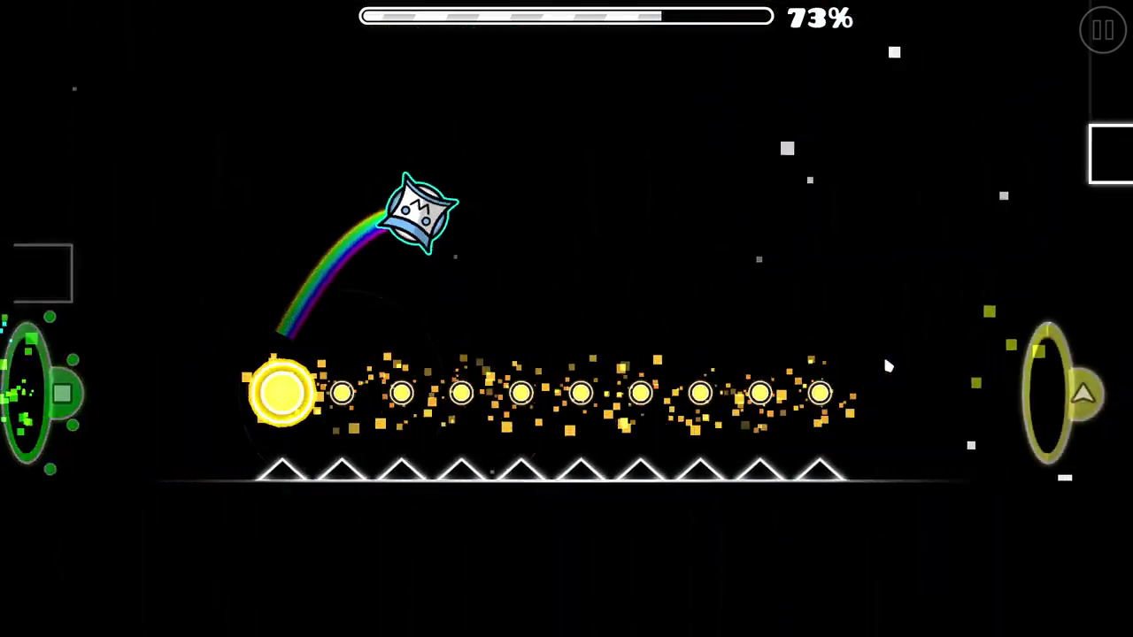
{"action": "left_click", "coordinate": [888, 366]}
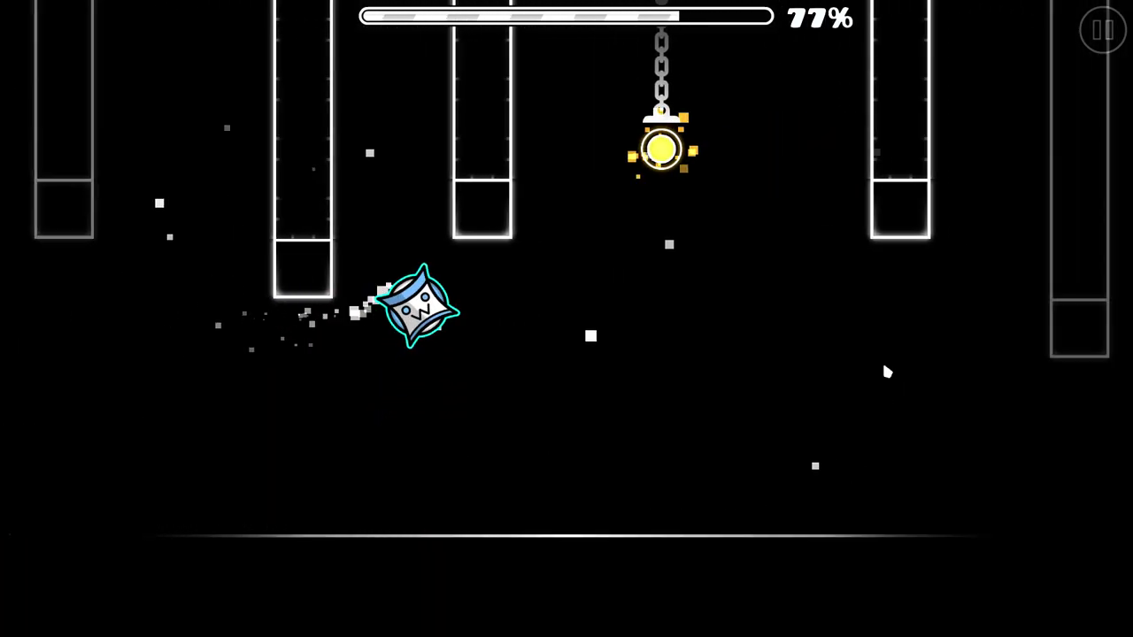
{"action": "left_click", "coordinate": [888, 372]}
{"action": "left_click", "coordinate": [888, 371]}
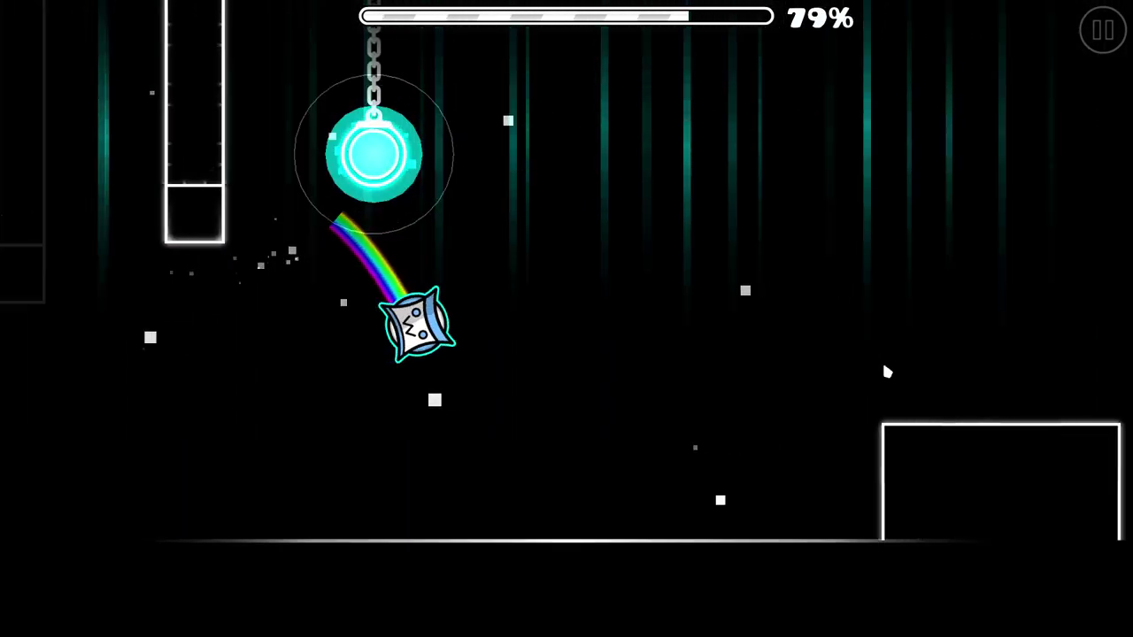
{"action": "left_click", "coordinate": [888, 372]}
{"action": "left_click", "coordinate": [888, 372]}
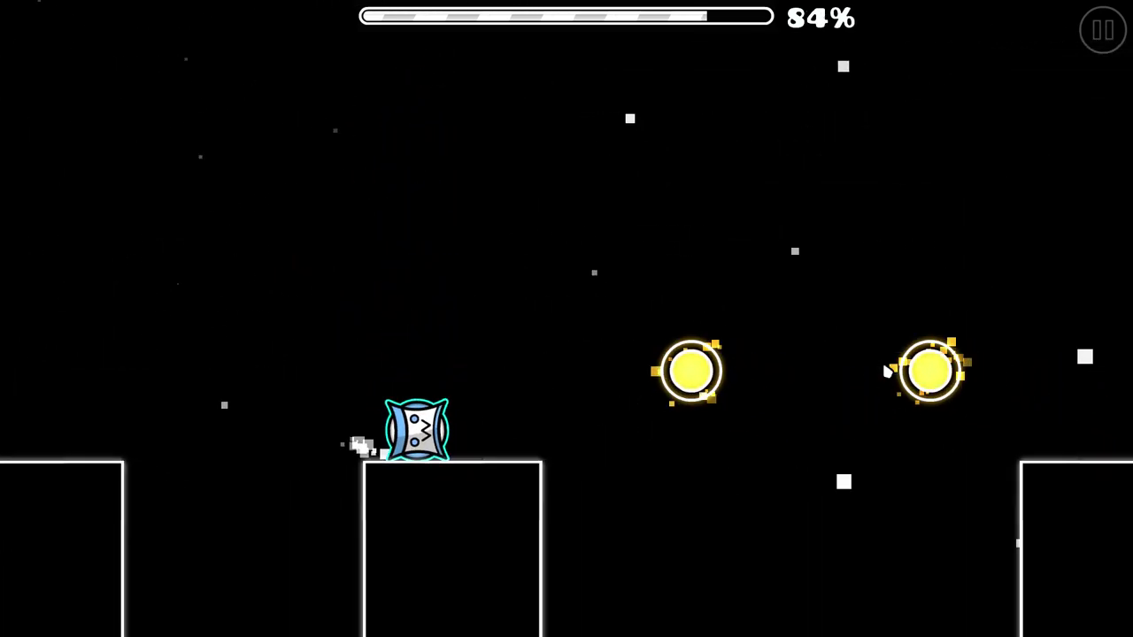
{"action": "left_click", "coordinate": [888, 372]}
{"action": "left_click", "coordinate": [888, 371]}
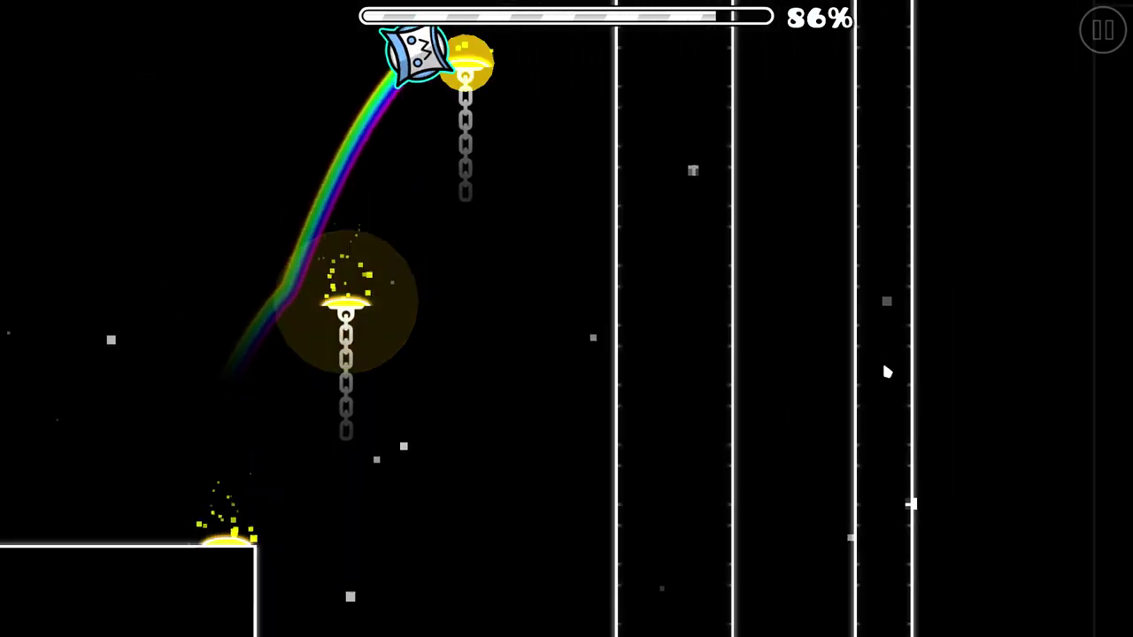
{"action": "left_click", "coordinate": [888, 371]}
{"action": "left_click", "coordinate": [888, 372]}
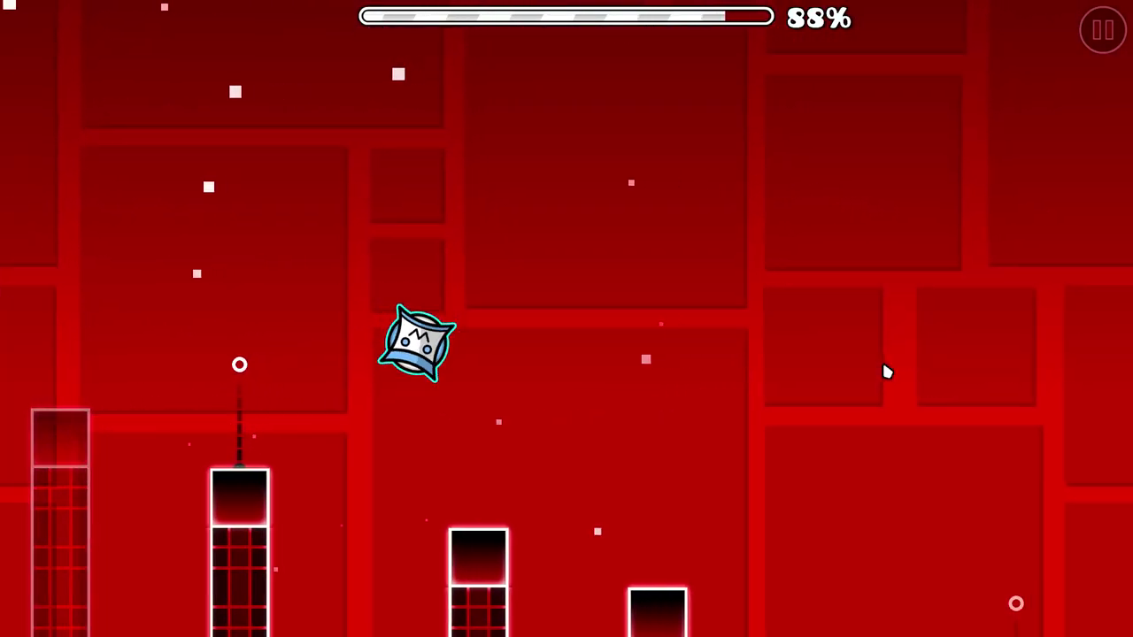
{"action": "left_click", "coordinate": [888, 371]}
{"action": "left_click", "coordinate": [888, 372]}
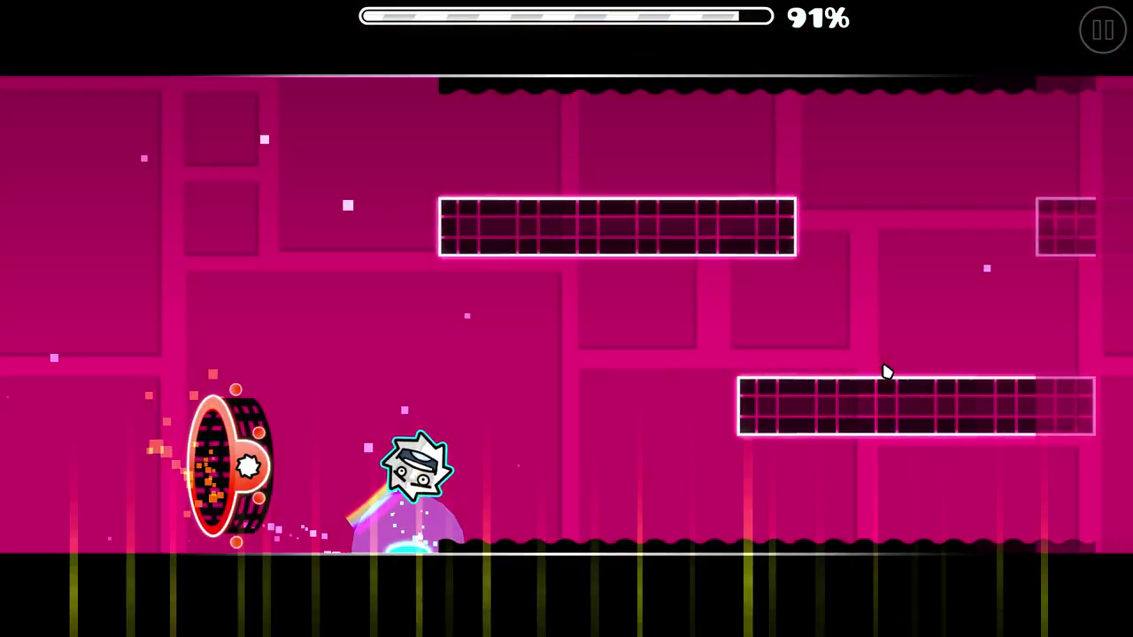
- Guide the ball through the magenta platforms and spike field to finish at 100%
{"action": "left_click", "coordinate": [888, 372]}
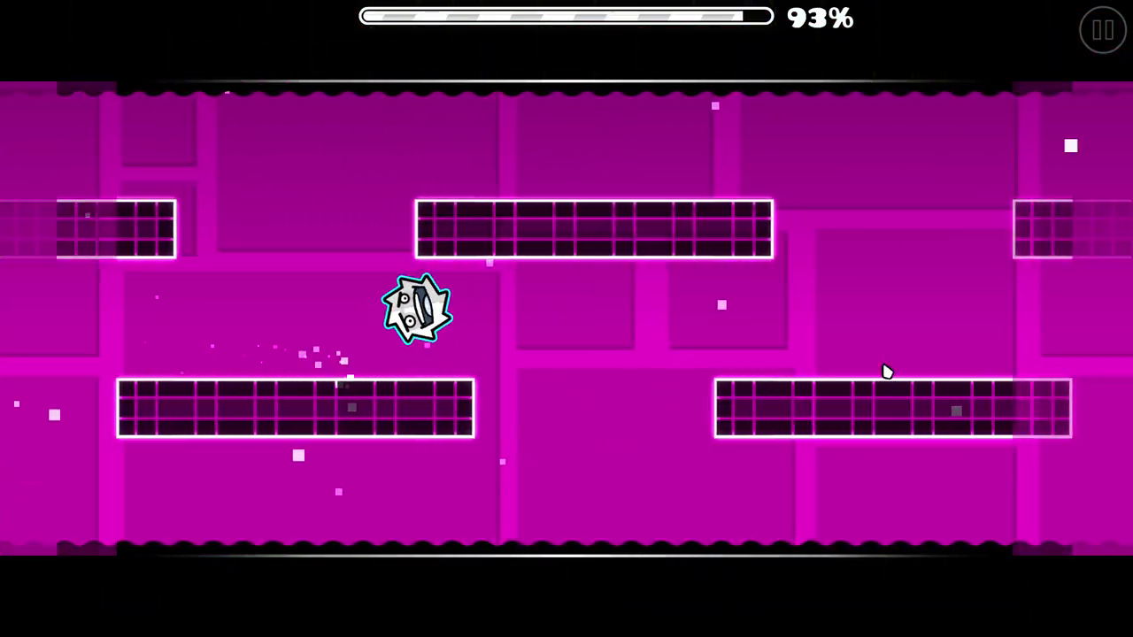
{"action": "left_click", "coordinate": [888, 372]}
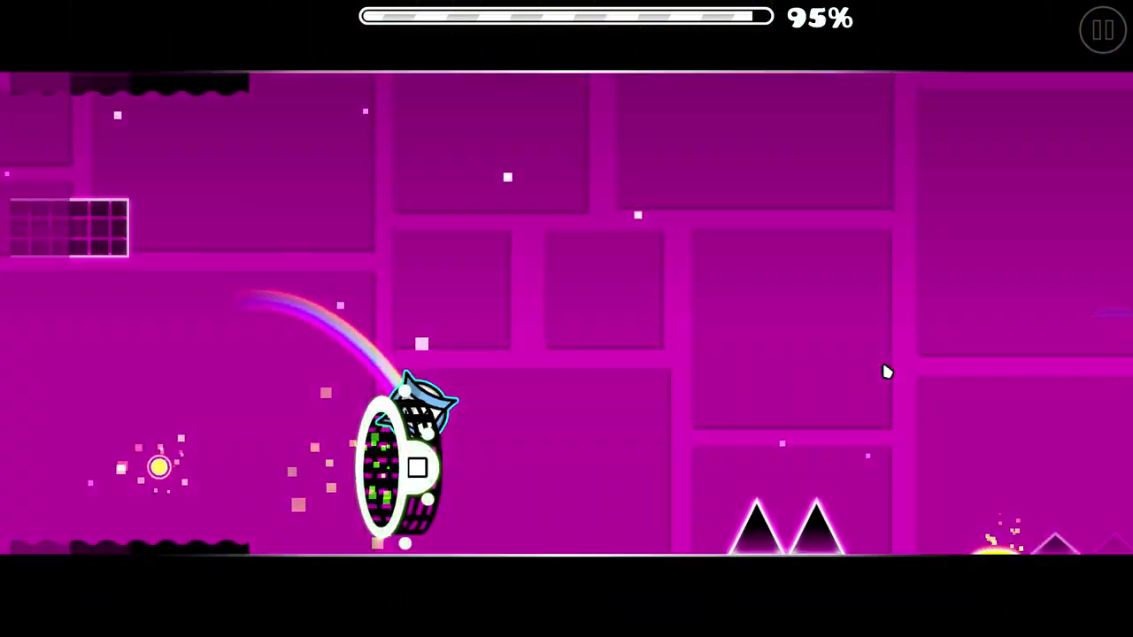
{"action": "left_click", "coordinate": [888, 372]}
{"action": "left_click", "coordinate": [888, 371]}
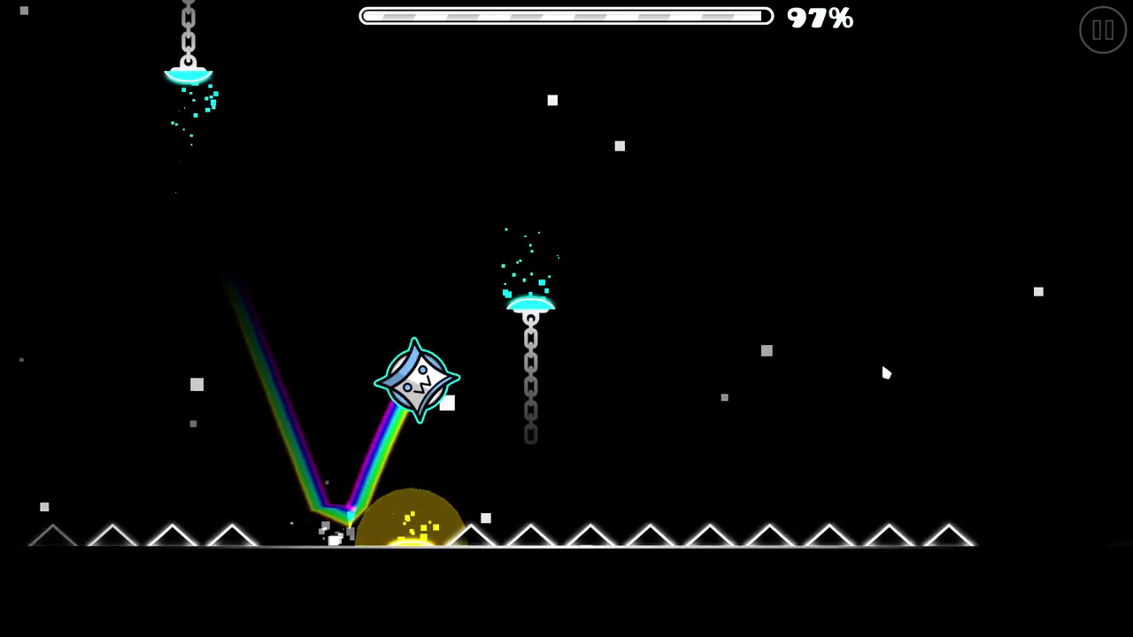
{"action": "left_click", "coordinate": [884, 376]}
{"action": "left_click", "coordinate": [884, 377]}
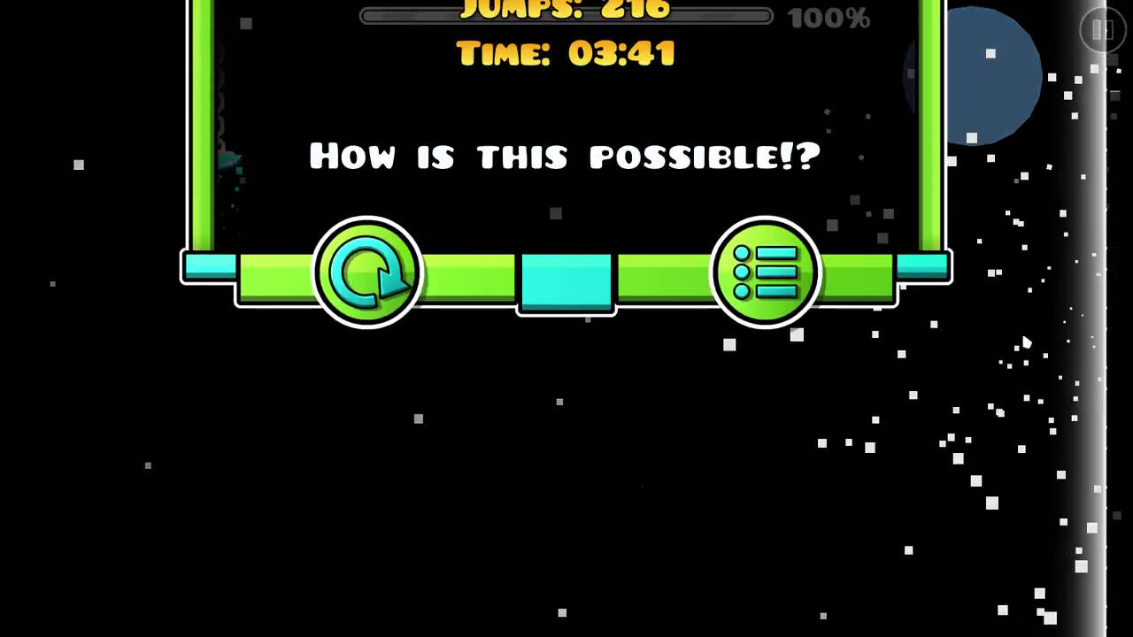
- Dismiss the completion and rating screens, then open Dorabae Jumping Zone
{"action": "key", "text": "Escape"}
{"action": "key", "text": "Escape"}
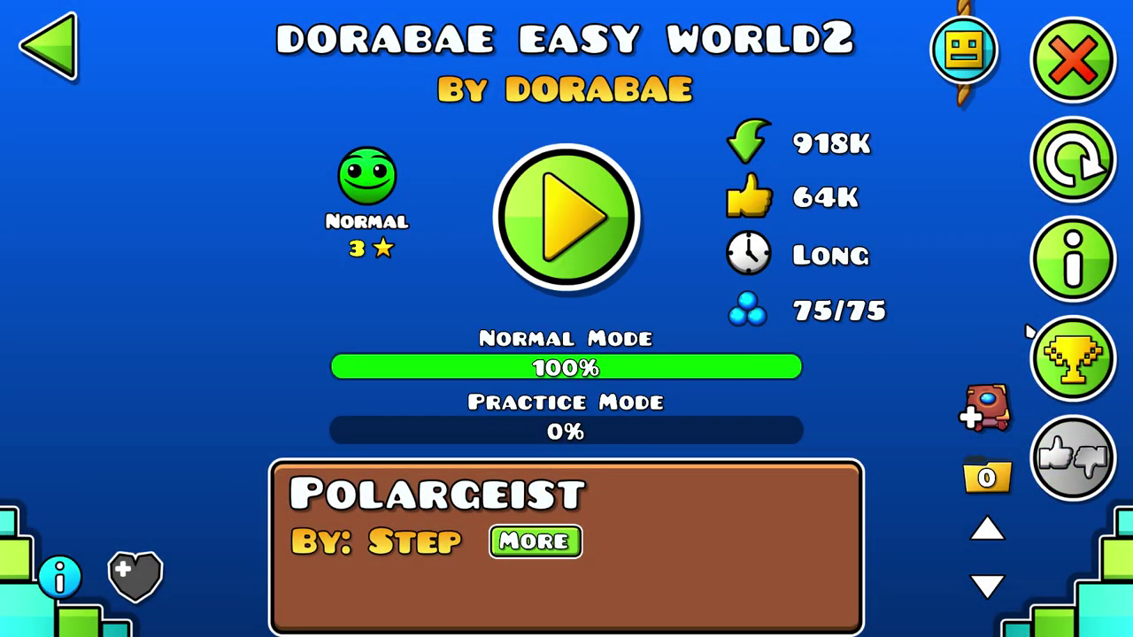
{"action": "left_click", "coordinate": [1074, 359]}
{"action": "key", "text": "Escape"}
{"action": "key", "text": "Escape"}
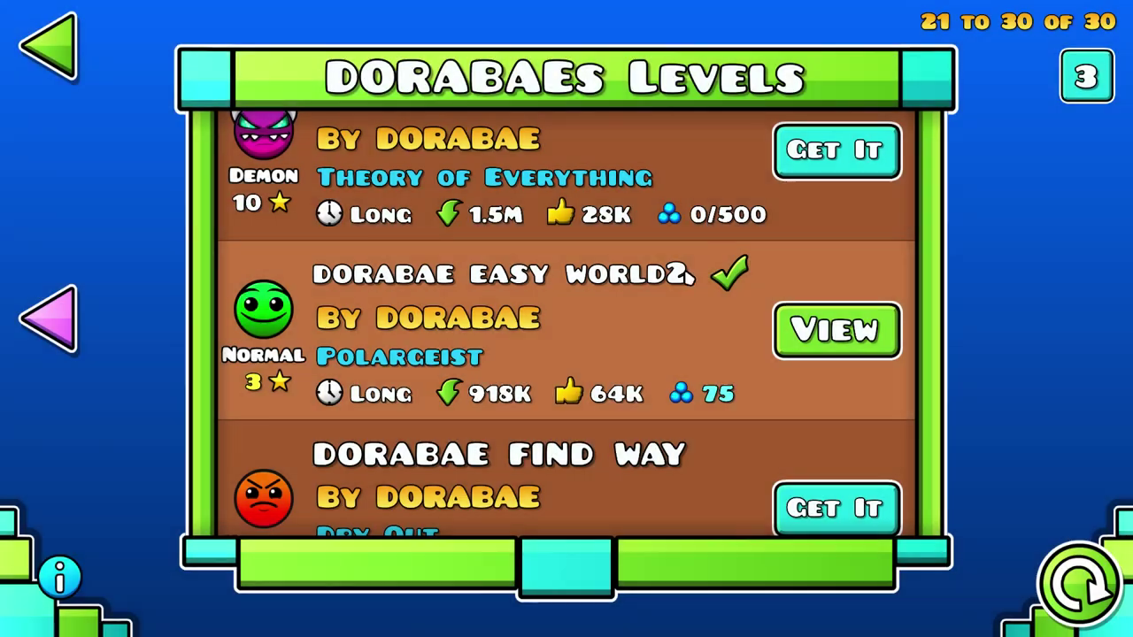
{"action": "scroll", "coordinate": [664, 379], "scroll_direction": "down", "scroll_amount": 3}
{"action": "left_click", "coordinate": [838, 207]}
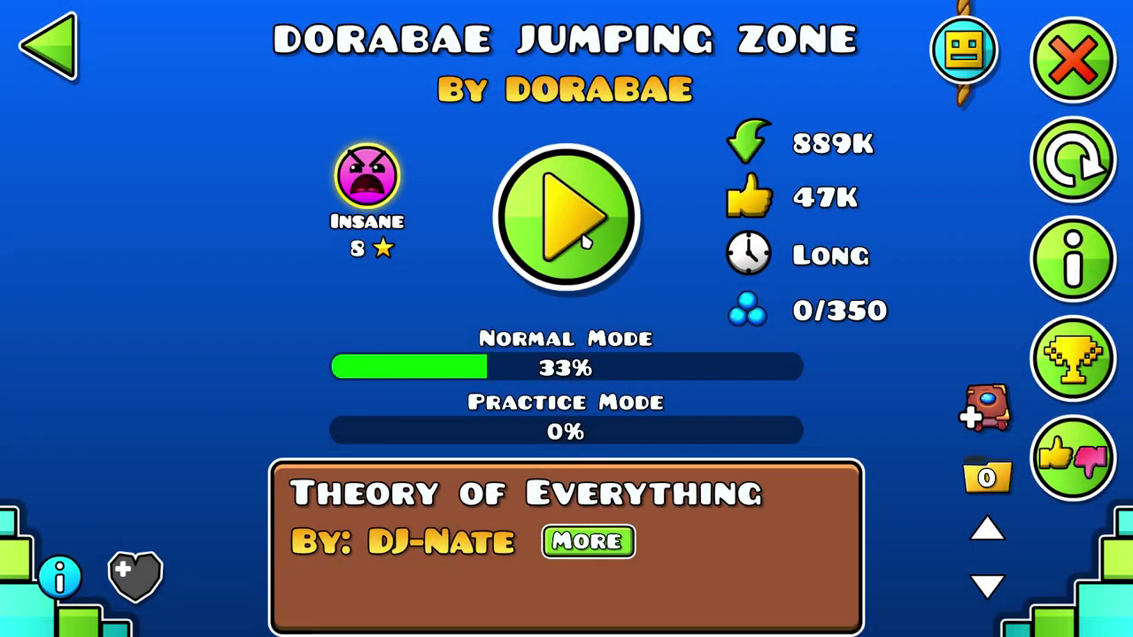